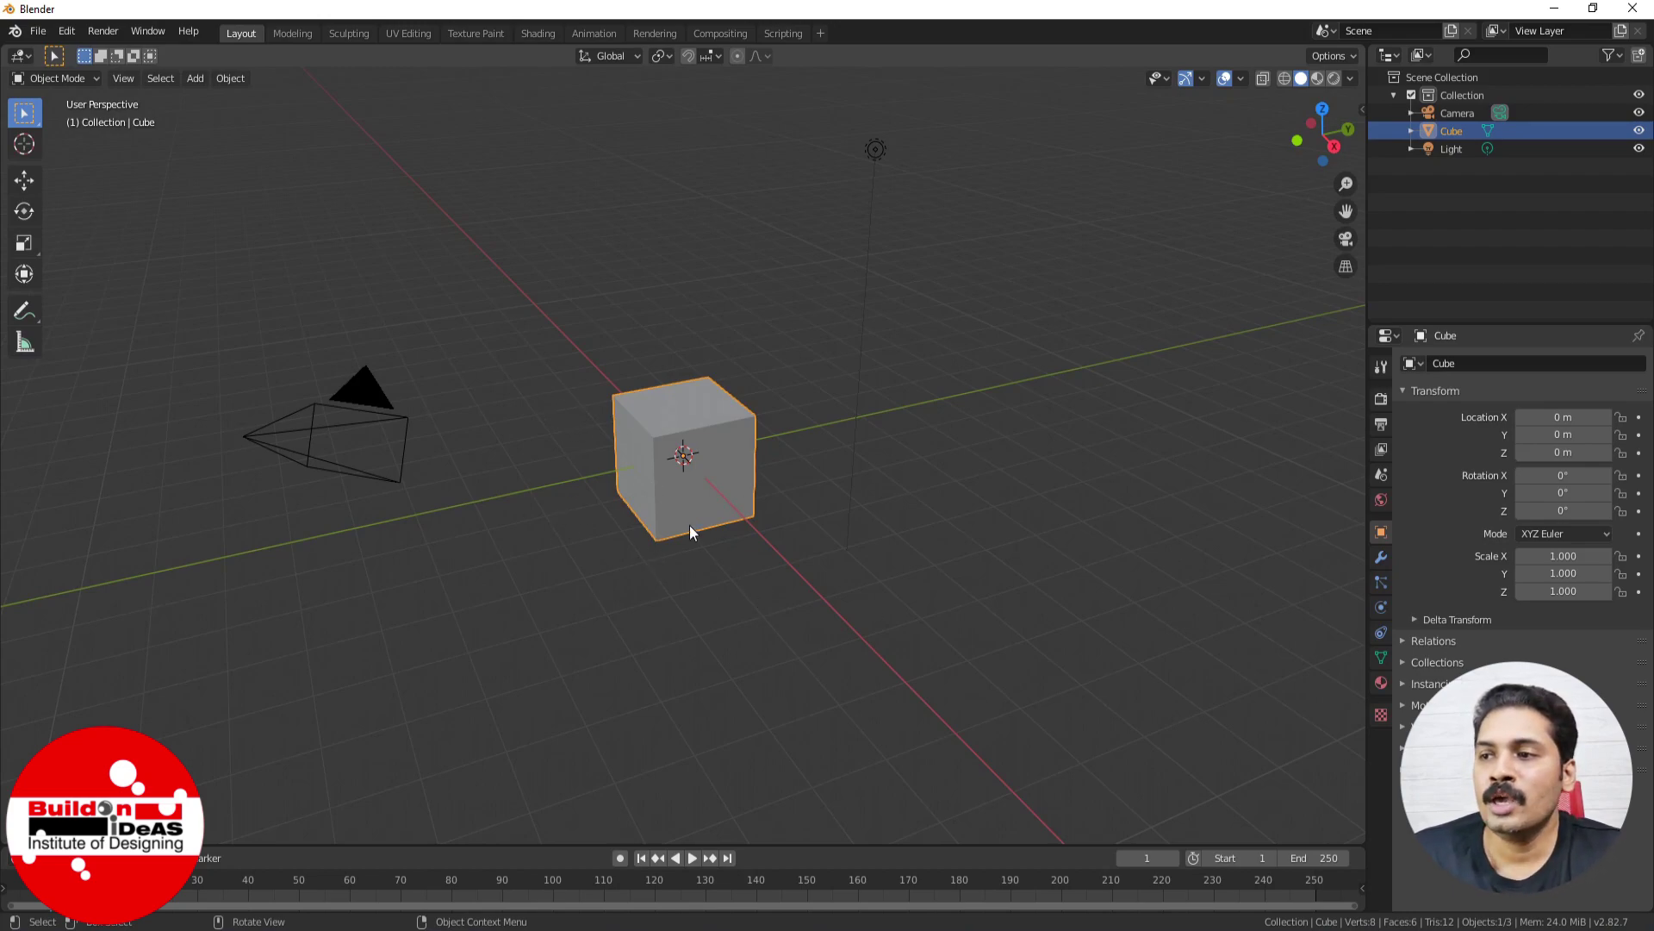
# Step: Zoom in and out and orbit the viewport to see the default cube from a new angle
pyautogui.scroll(5, 676, 505)
pyautogui.scroll(-4, 676, 504)
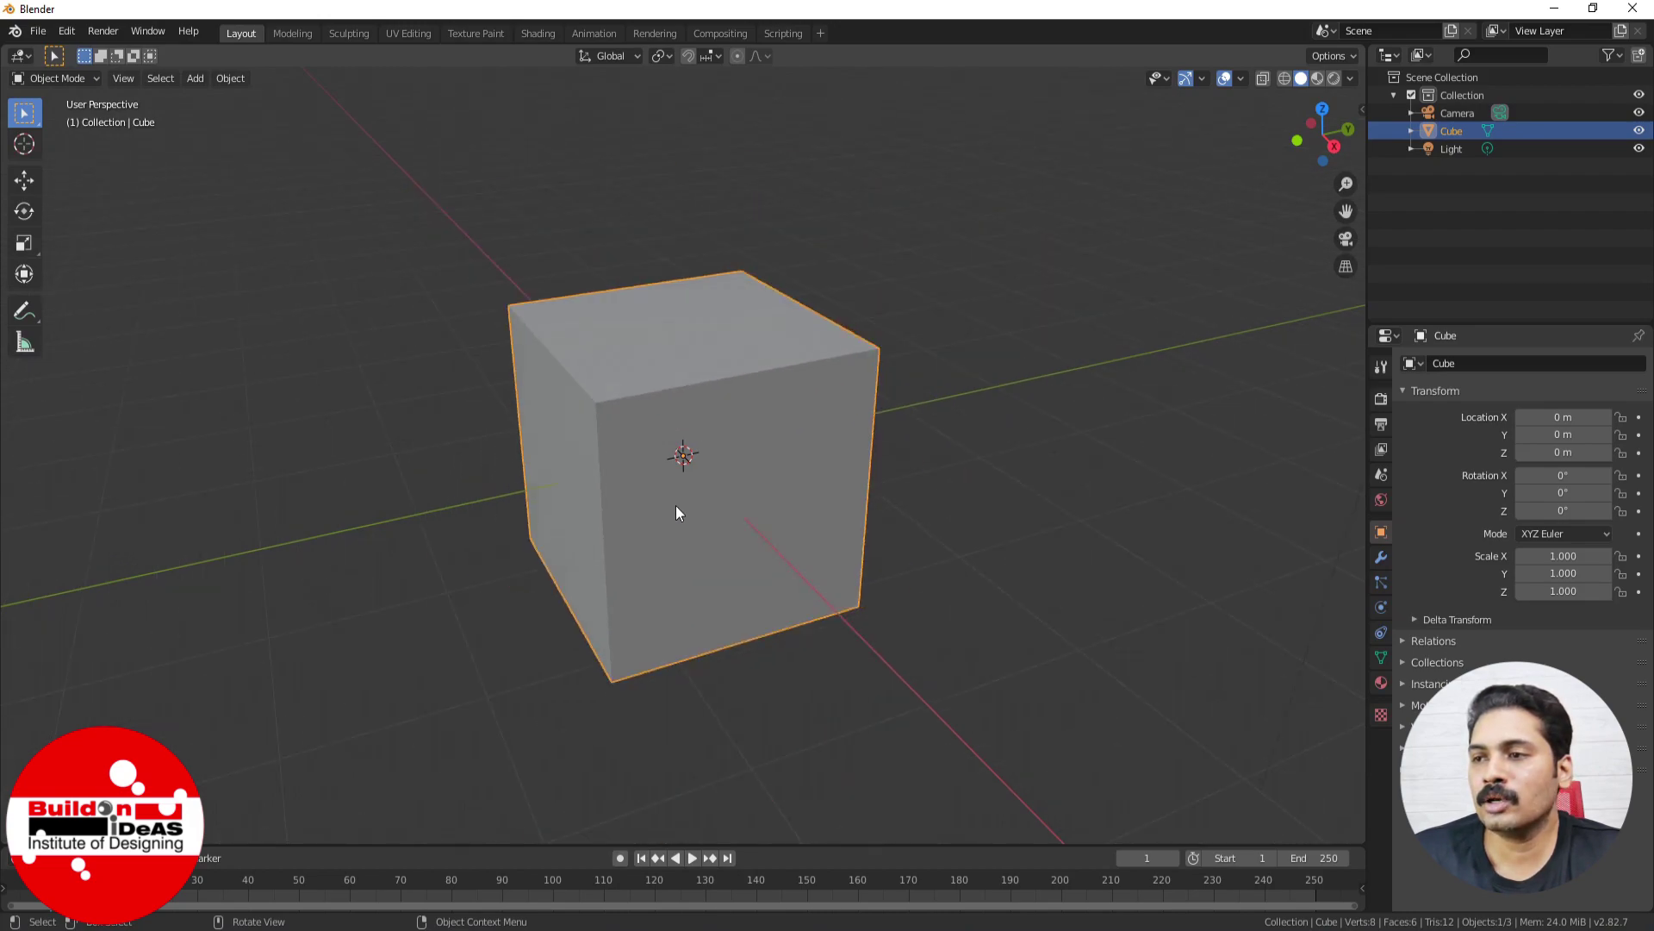
pyautogui.scroll(-5, 675, 513)
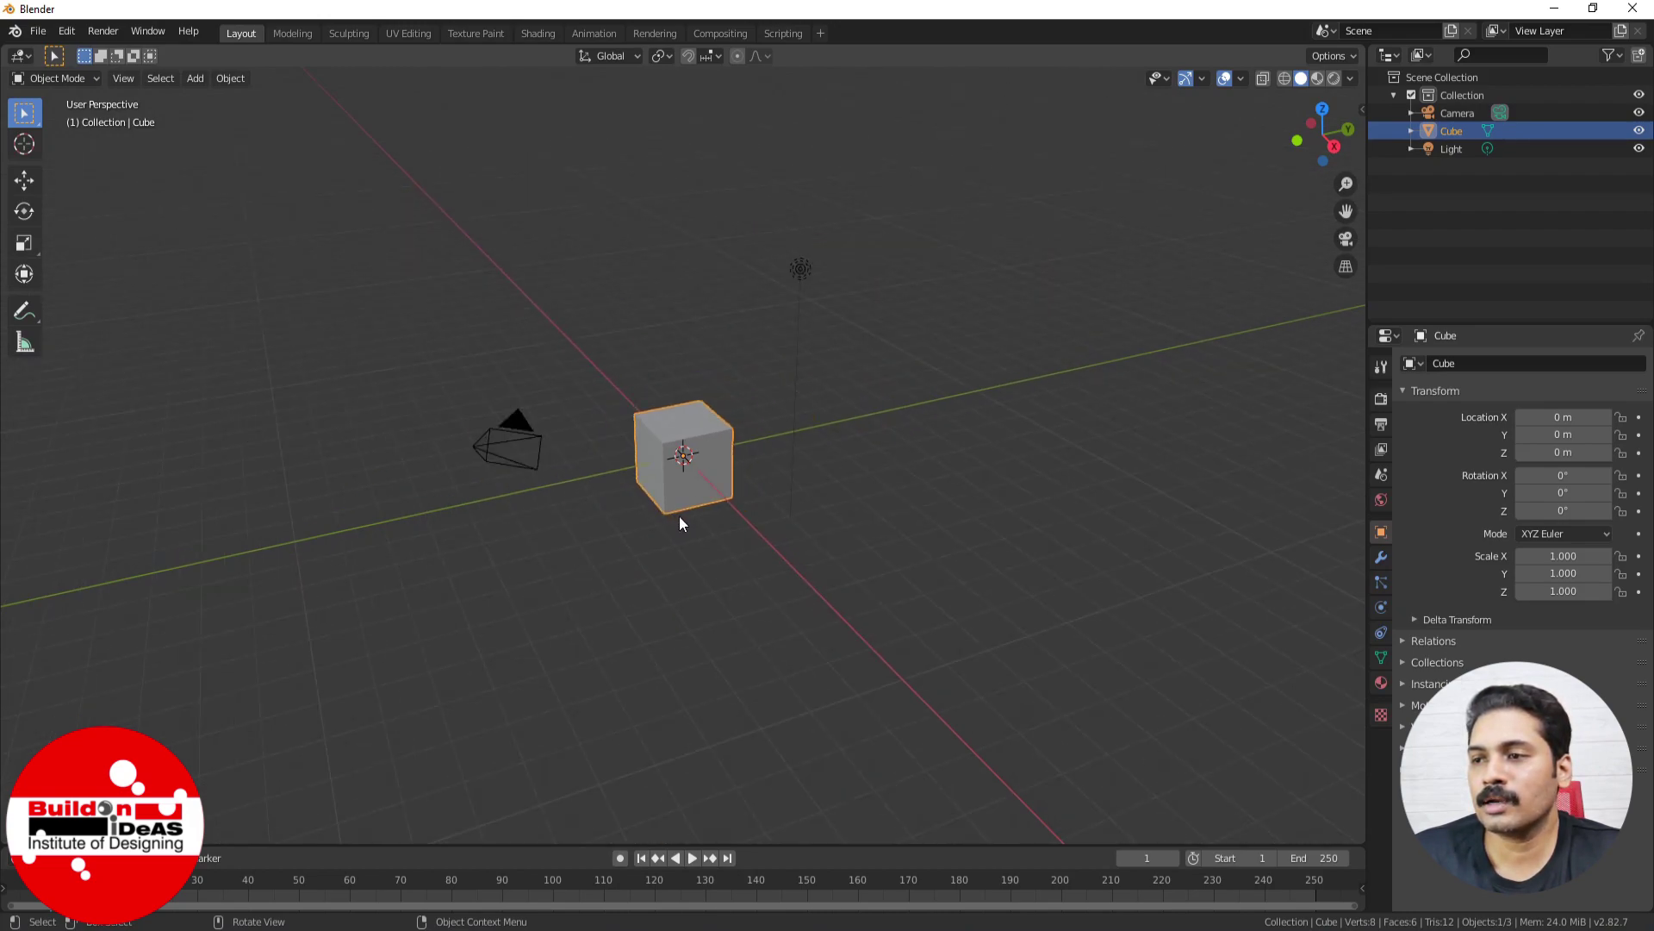
pyautogui.scroll(8, 664, 511)
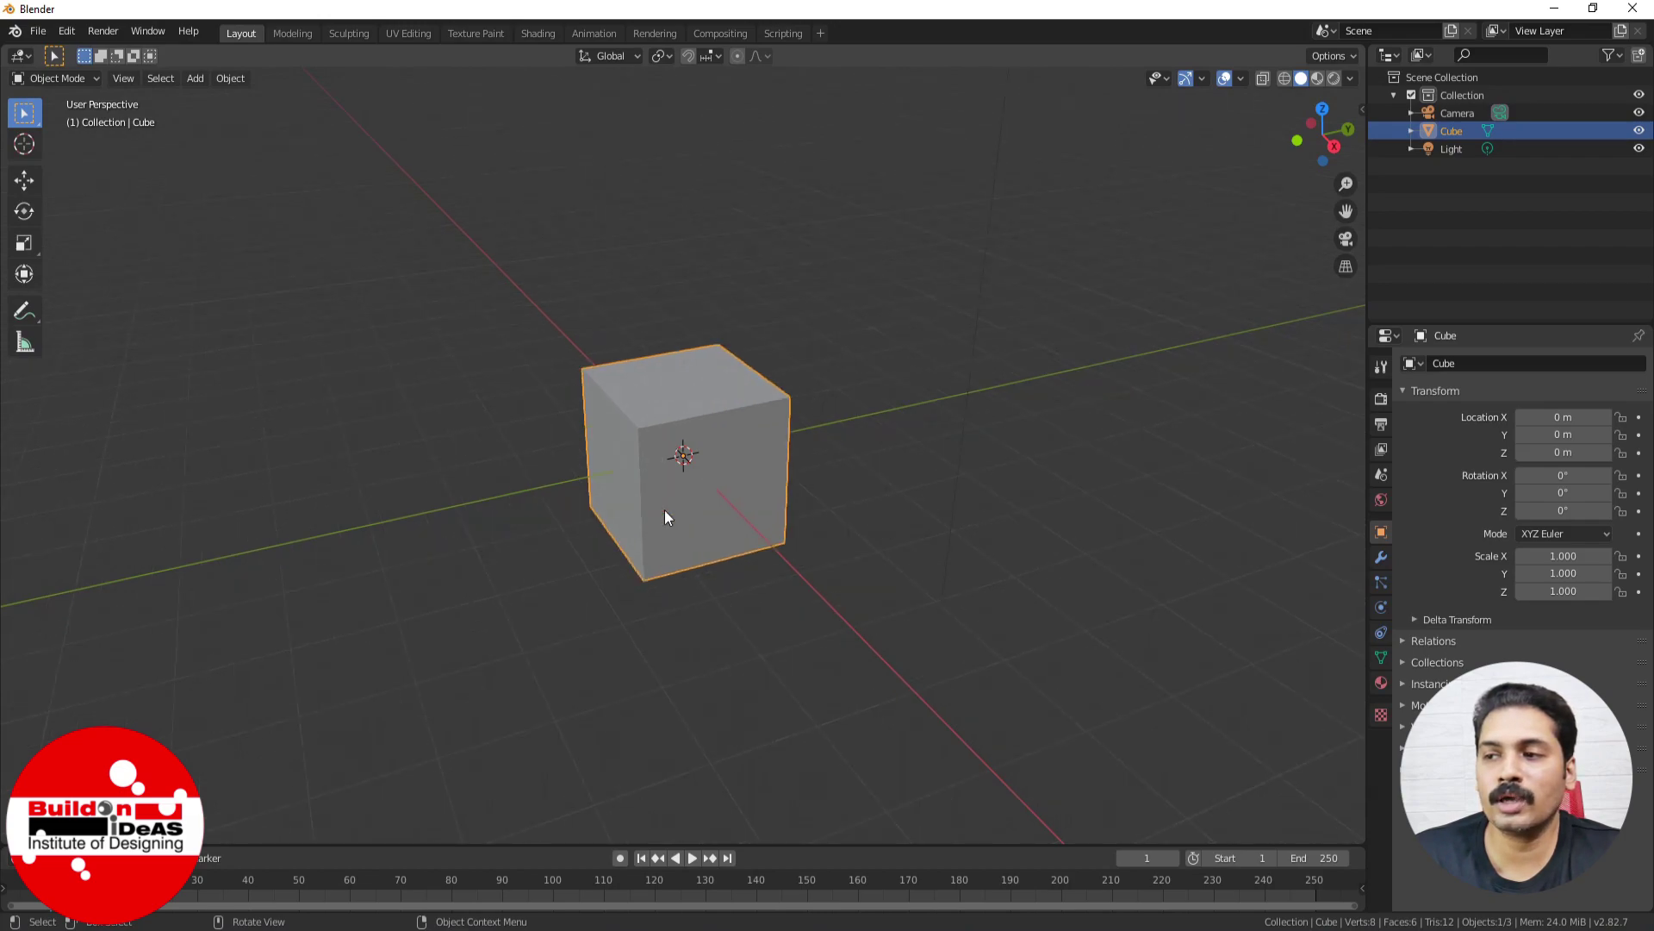
pyautogui.scroll(-7, 665, 510)
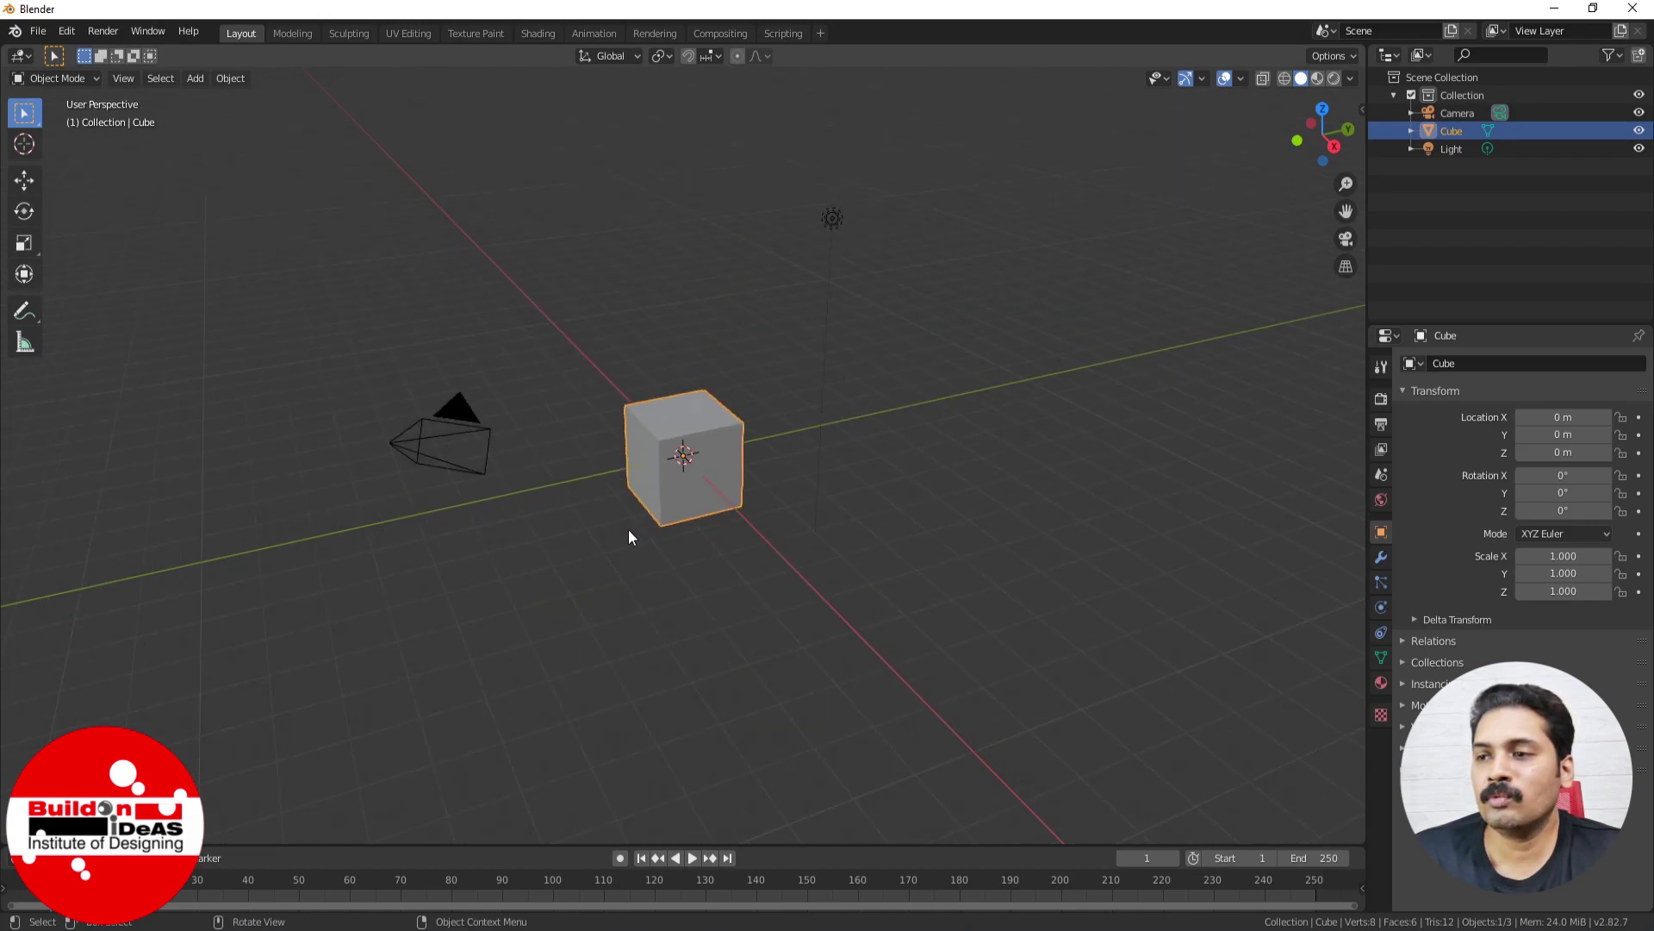
pyautogui.scroll(-1, 637, 564)
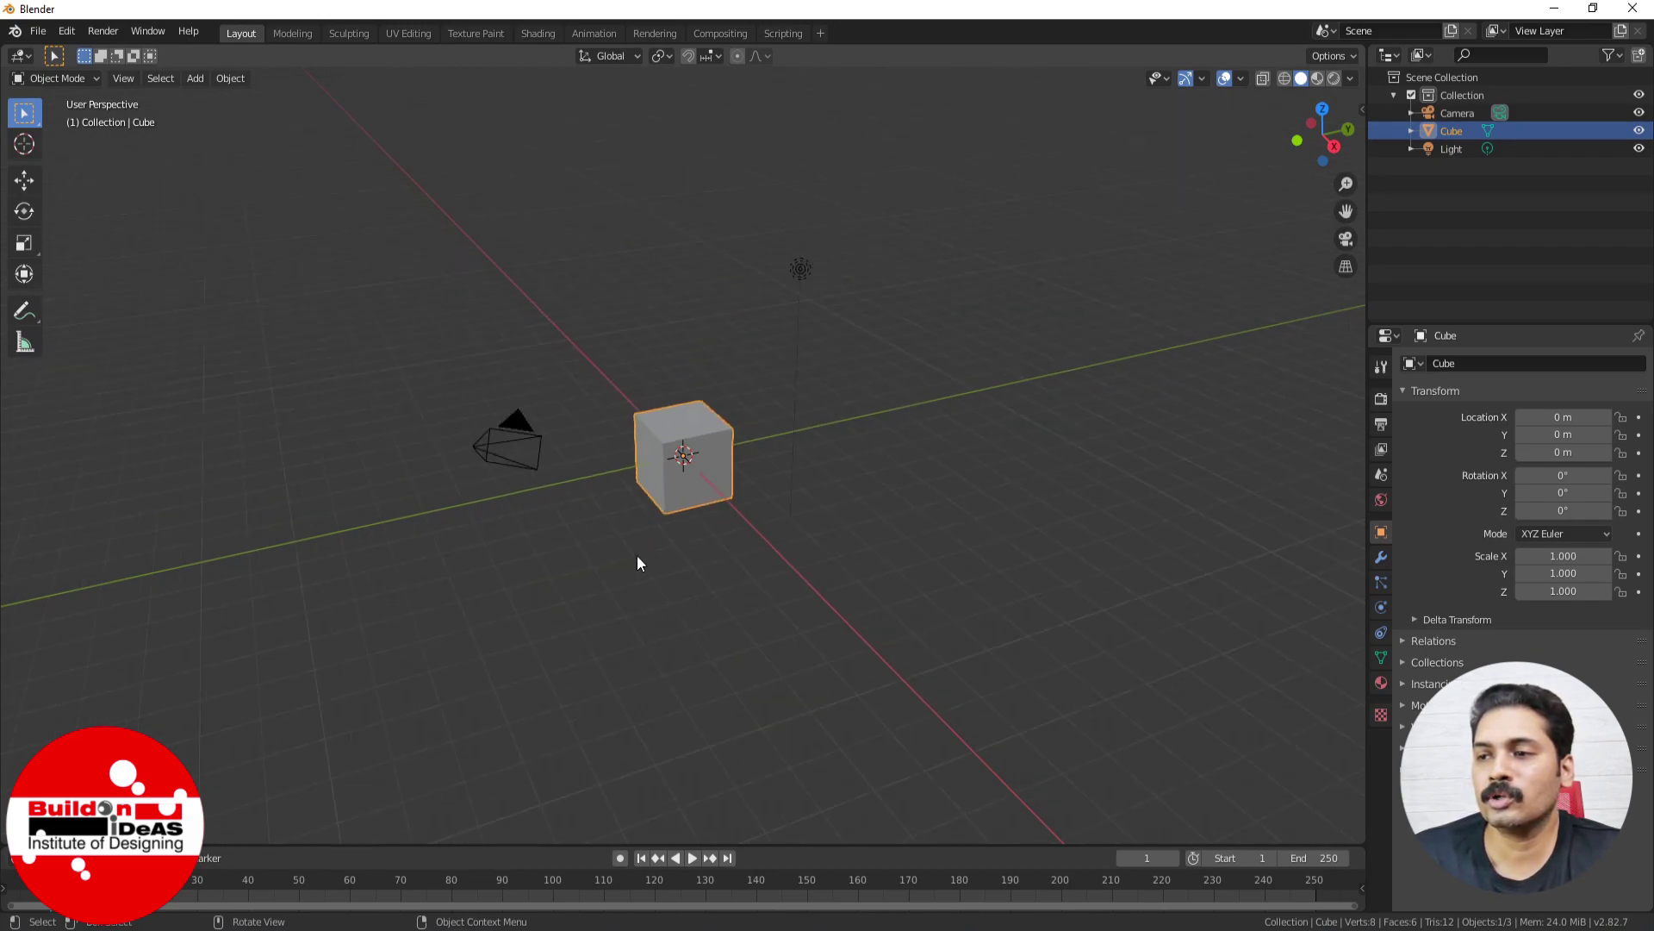
pyautogui.moveTo(641, 549); pyautogui.dragTo(600, 532, button='middle')
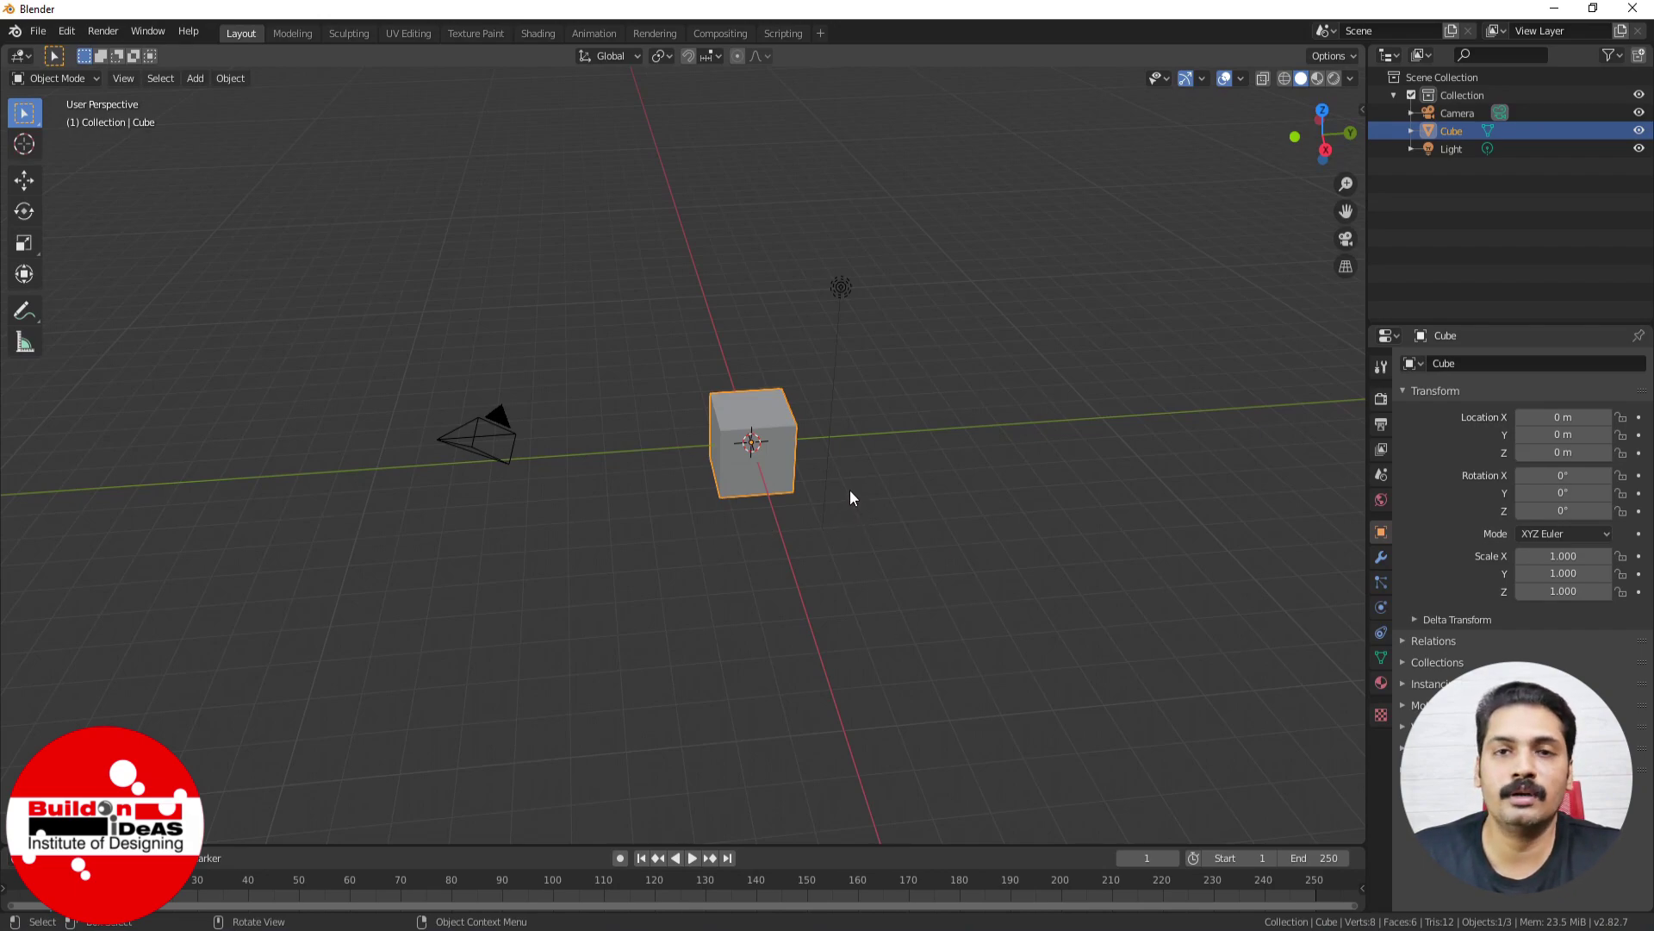
pyautogui.scroll(3, 779, 506)
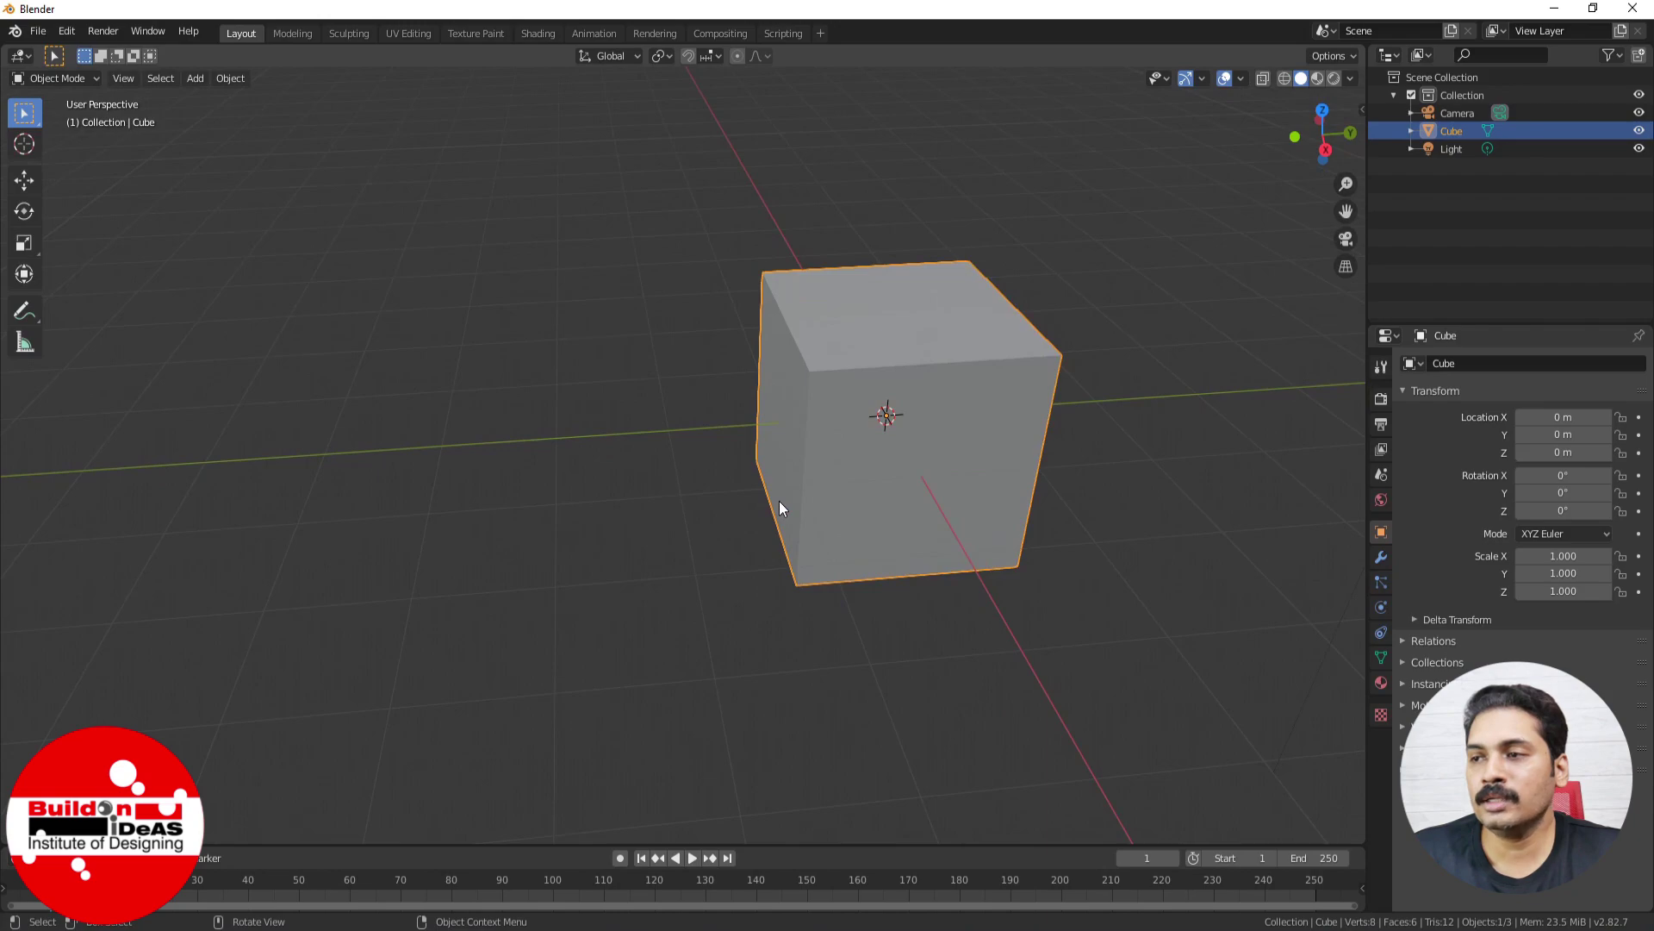
pyautogui.scroll(-5, 675, 529)
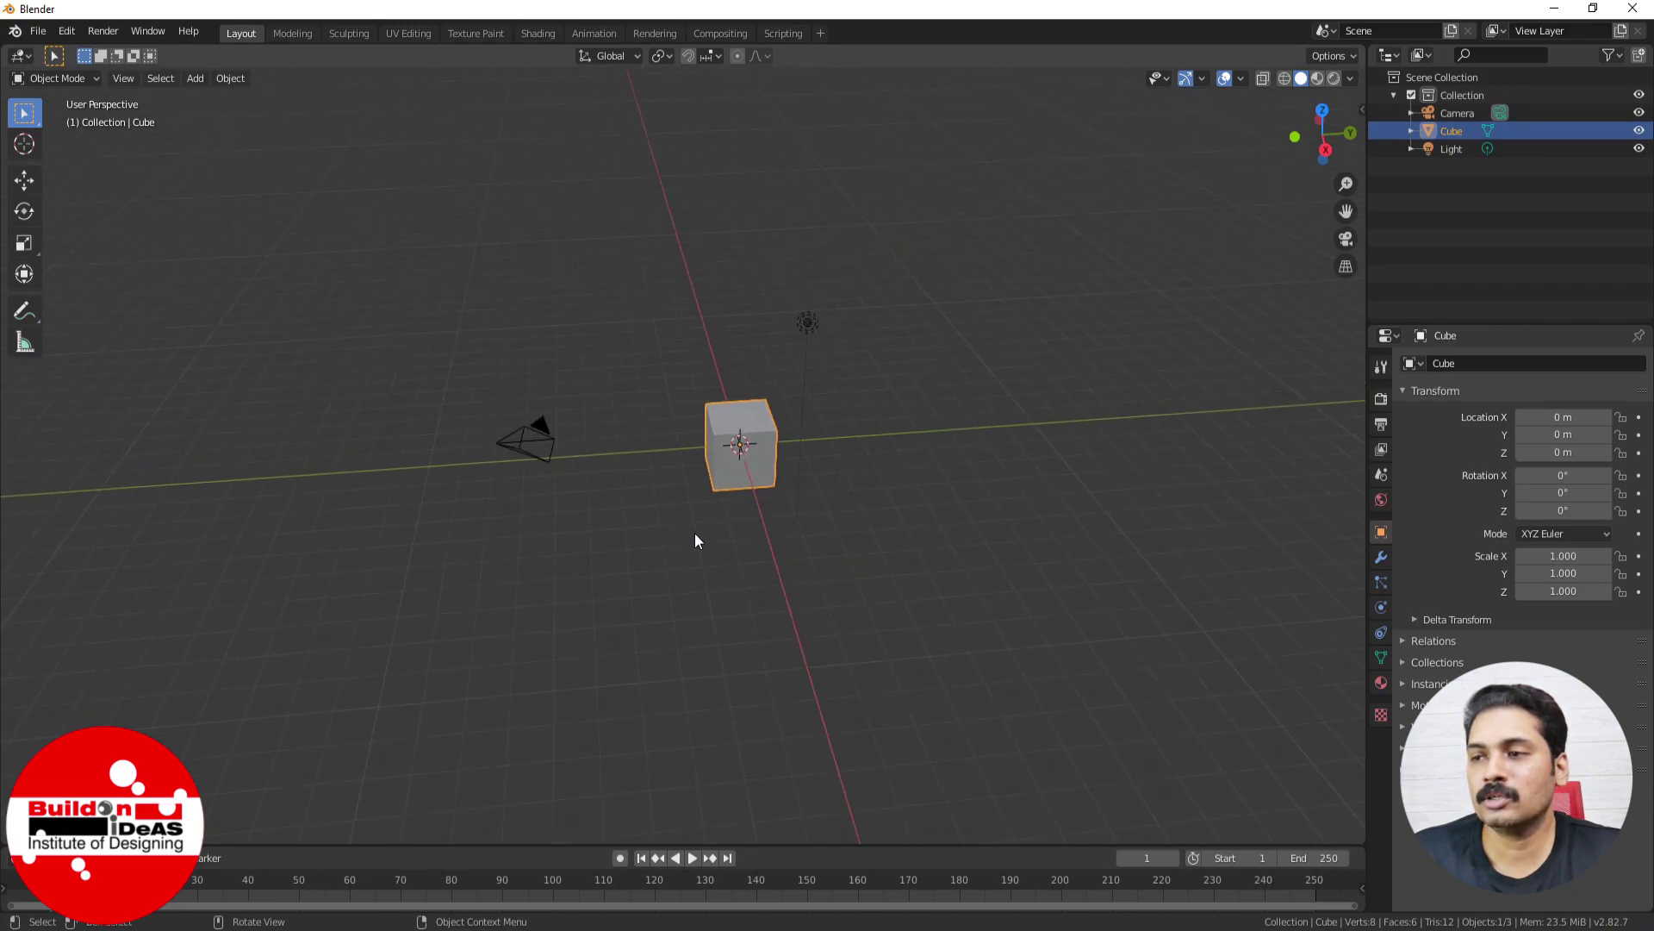
pyautogui.moveTo(694, 532); pyautogui.dragTo(881, 478, button='middle')
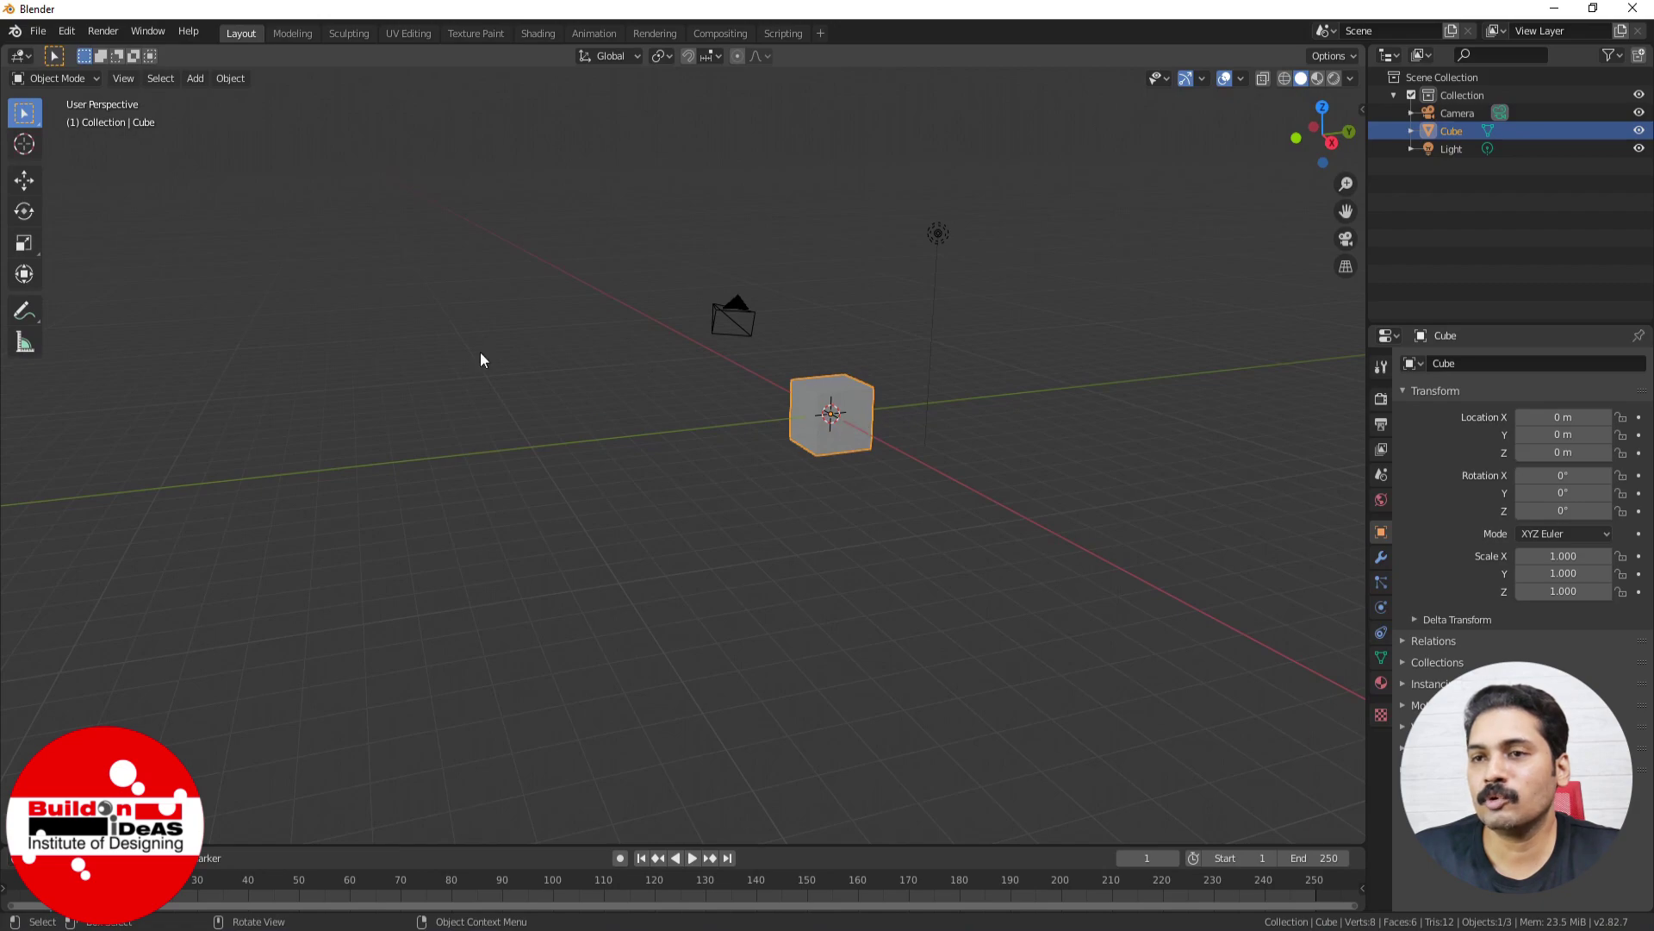
# Step: Move the cube along Y, Z and X, clear its location to the origin, then pick Rotate
pyautogui.click(213, 241)
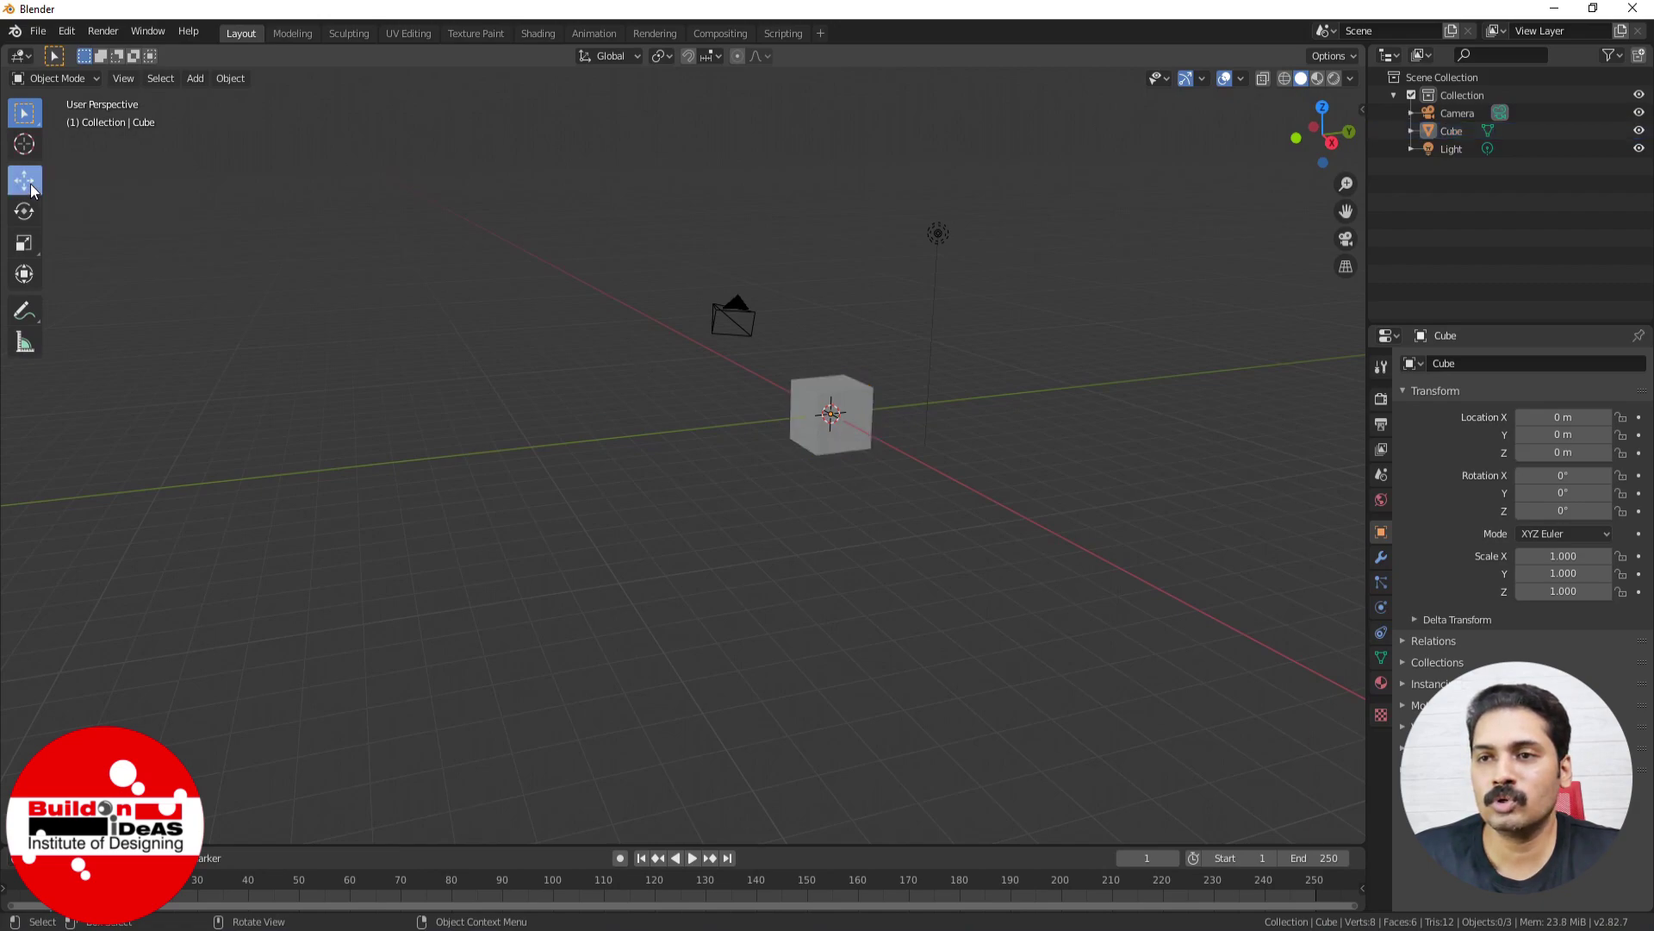
pyautogui.click(26, 181)
pyautogui.click(820, 395)
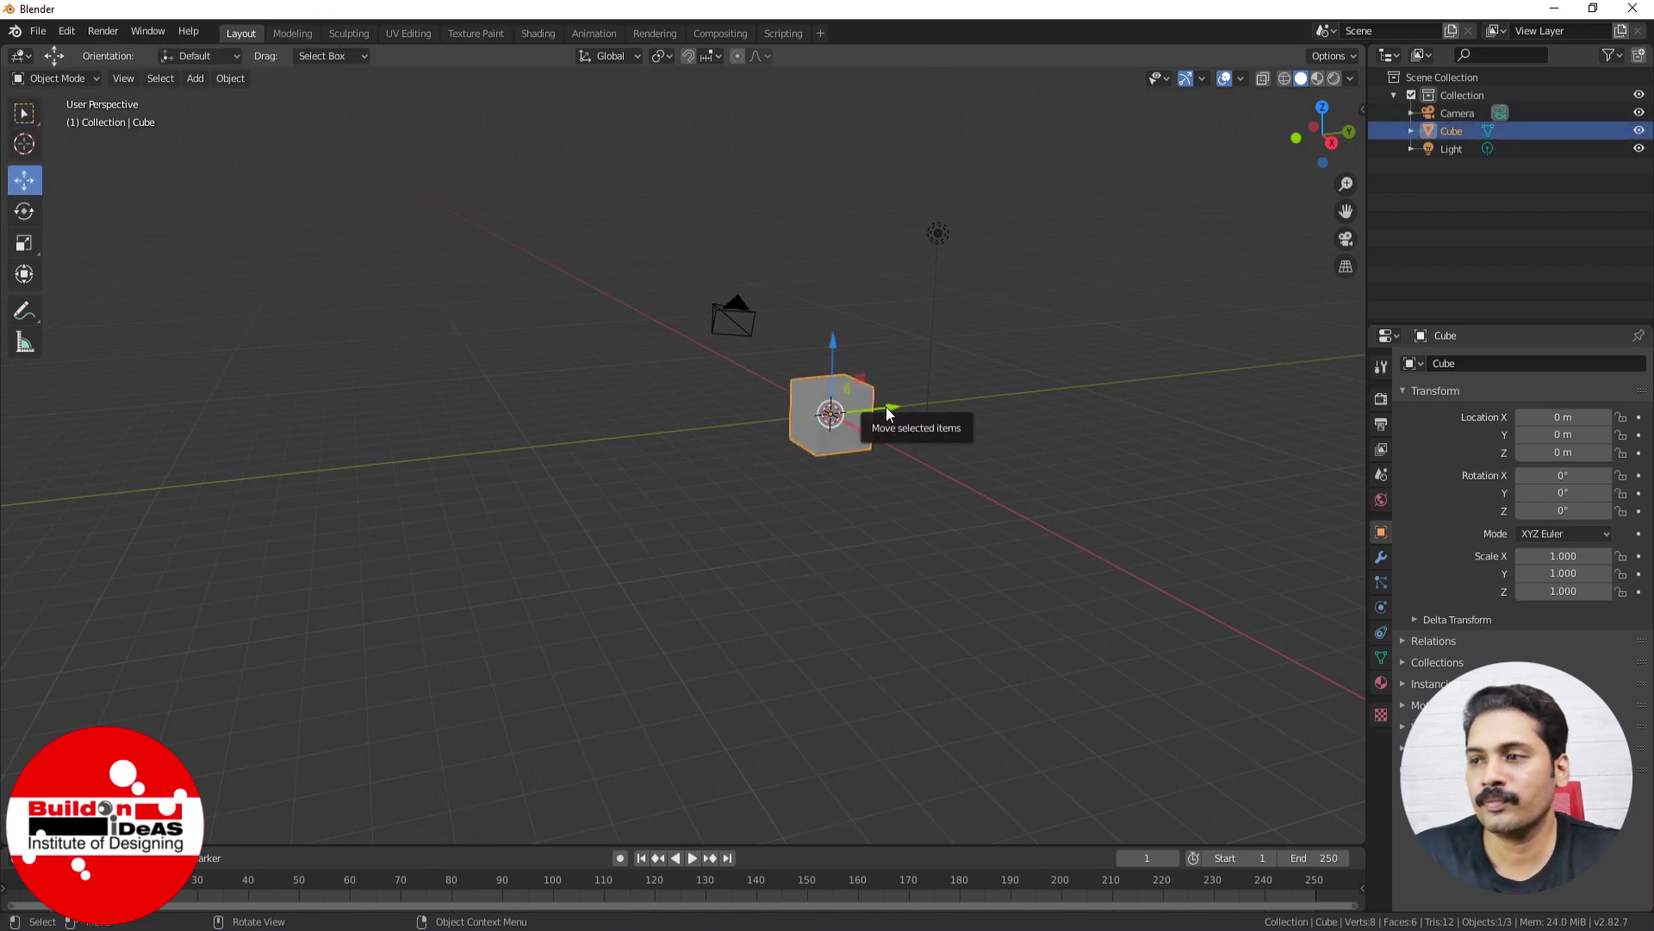
pyautogui.moveTo(695, 484); pyautogui.dragTo(660, 535, button='middle')
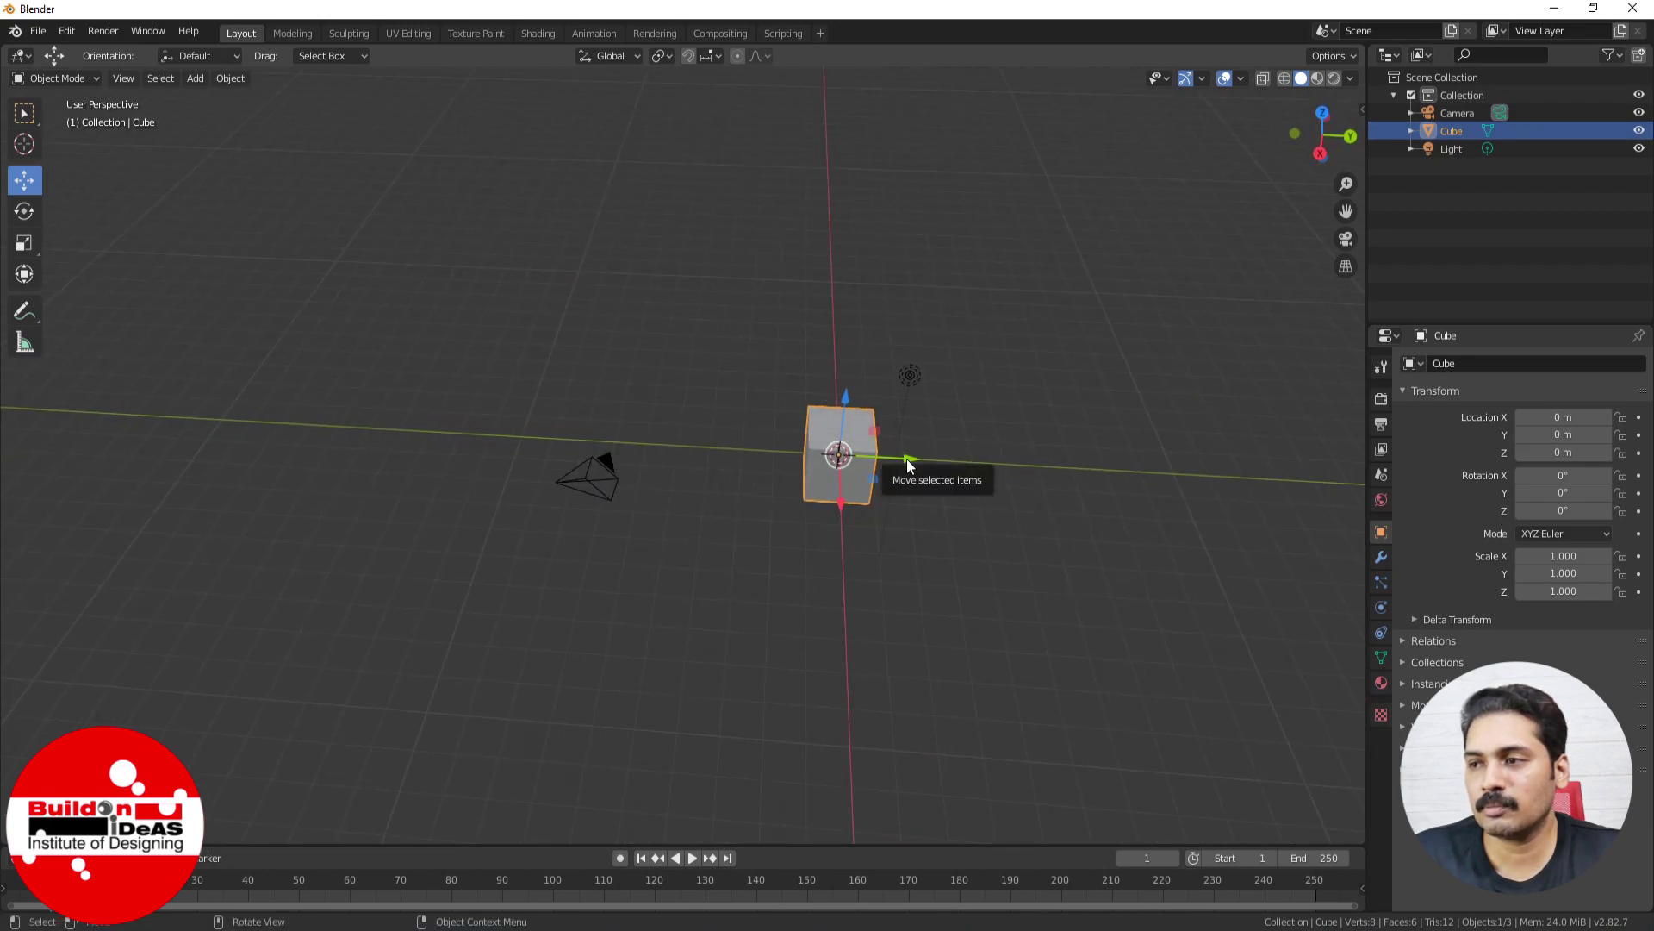
pyautogui.moveTo(905, 469); pyautogui.dragTo(1031, 473)
pyautogui.moveTo(980, 425); pyautogui.dragTo(984, 317)
pyautogui.moveTo(1000, 403); pyautogui.dragTo(1018, 466)
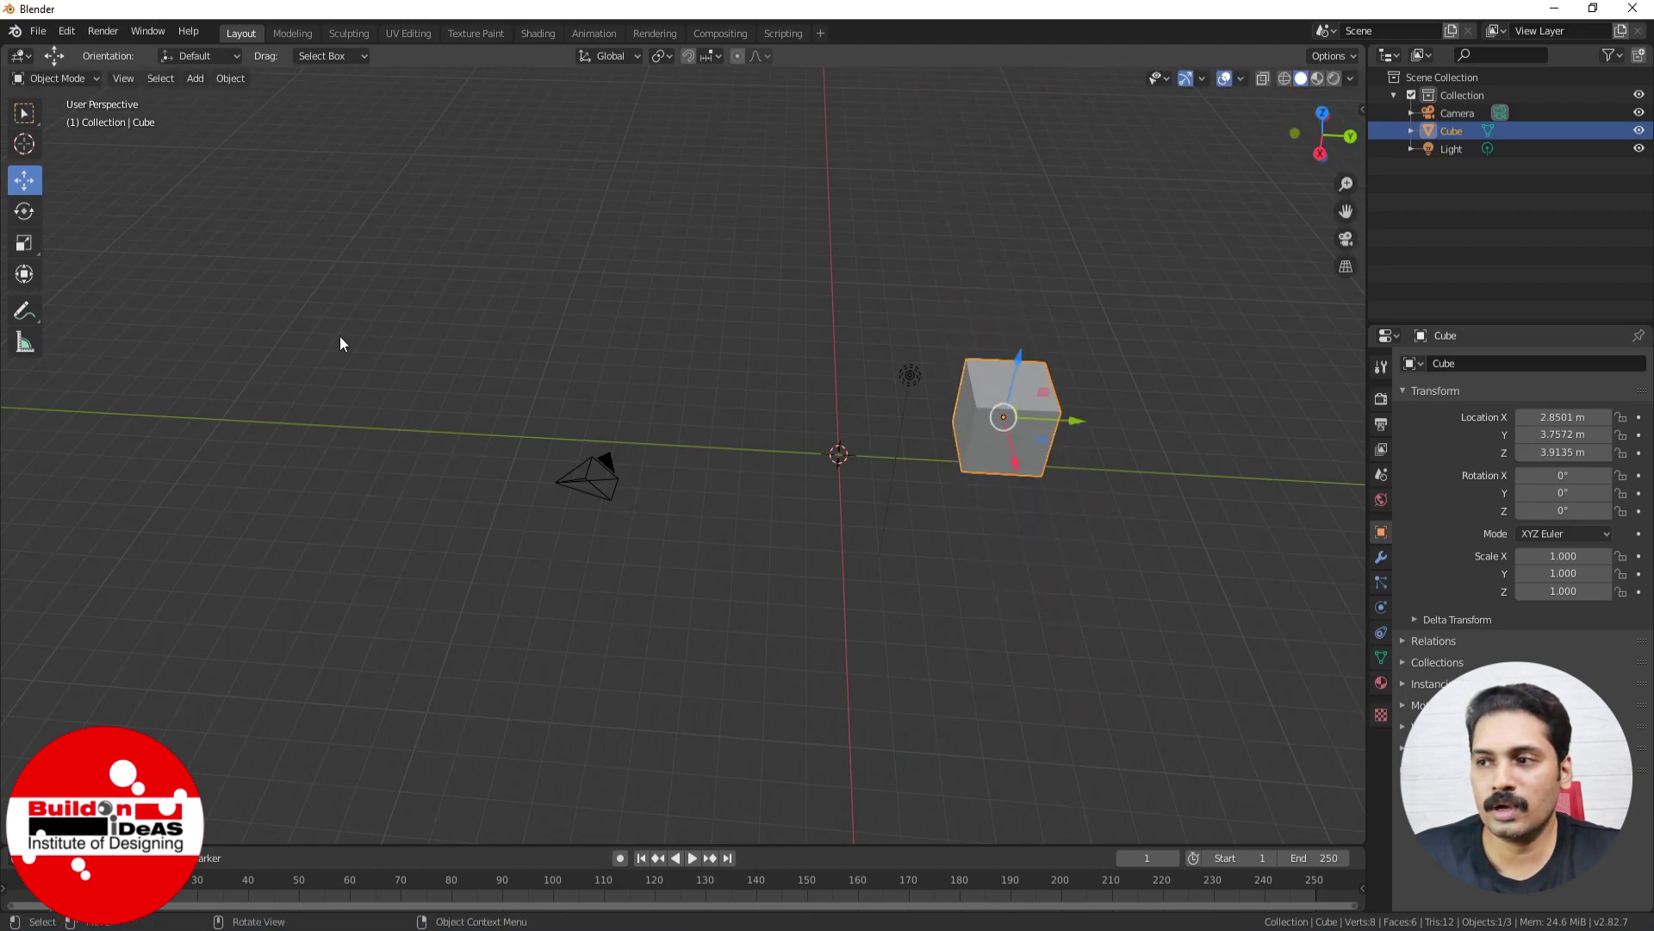
pyautogui.hotkey('alt', 'g')
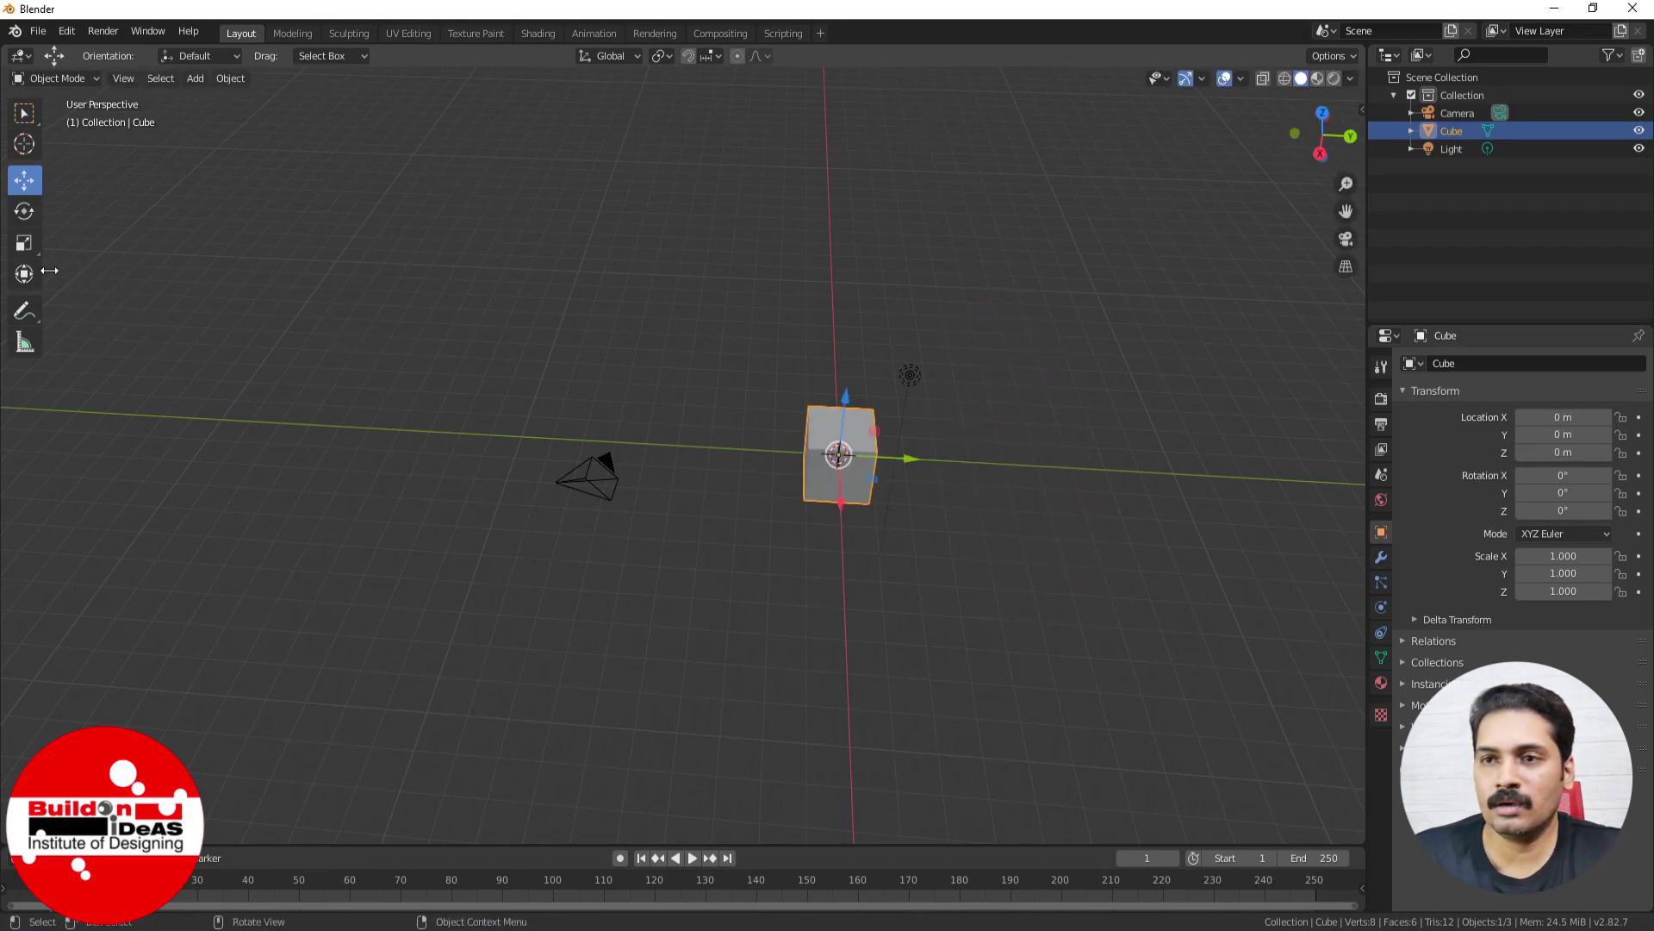
pyautogui.click(20, 213)
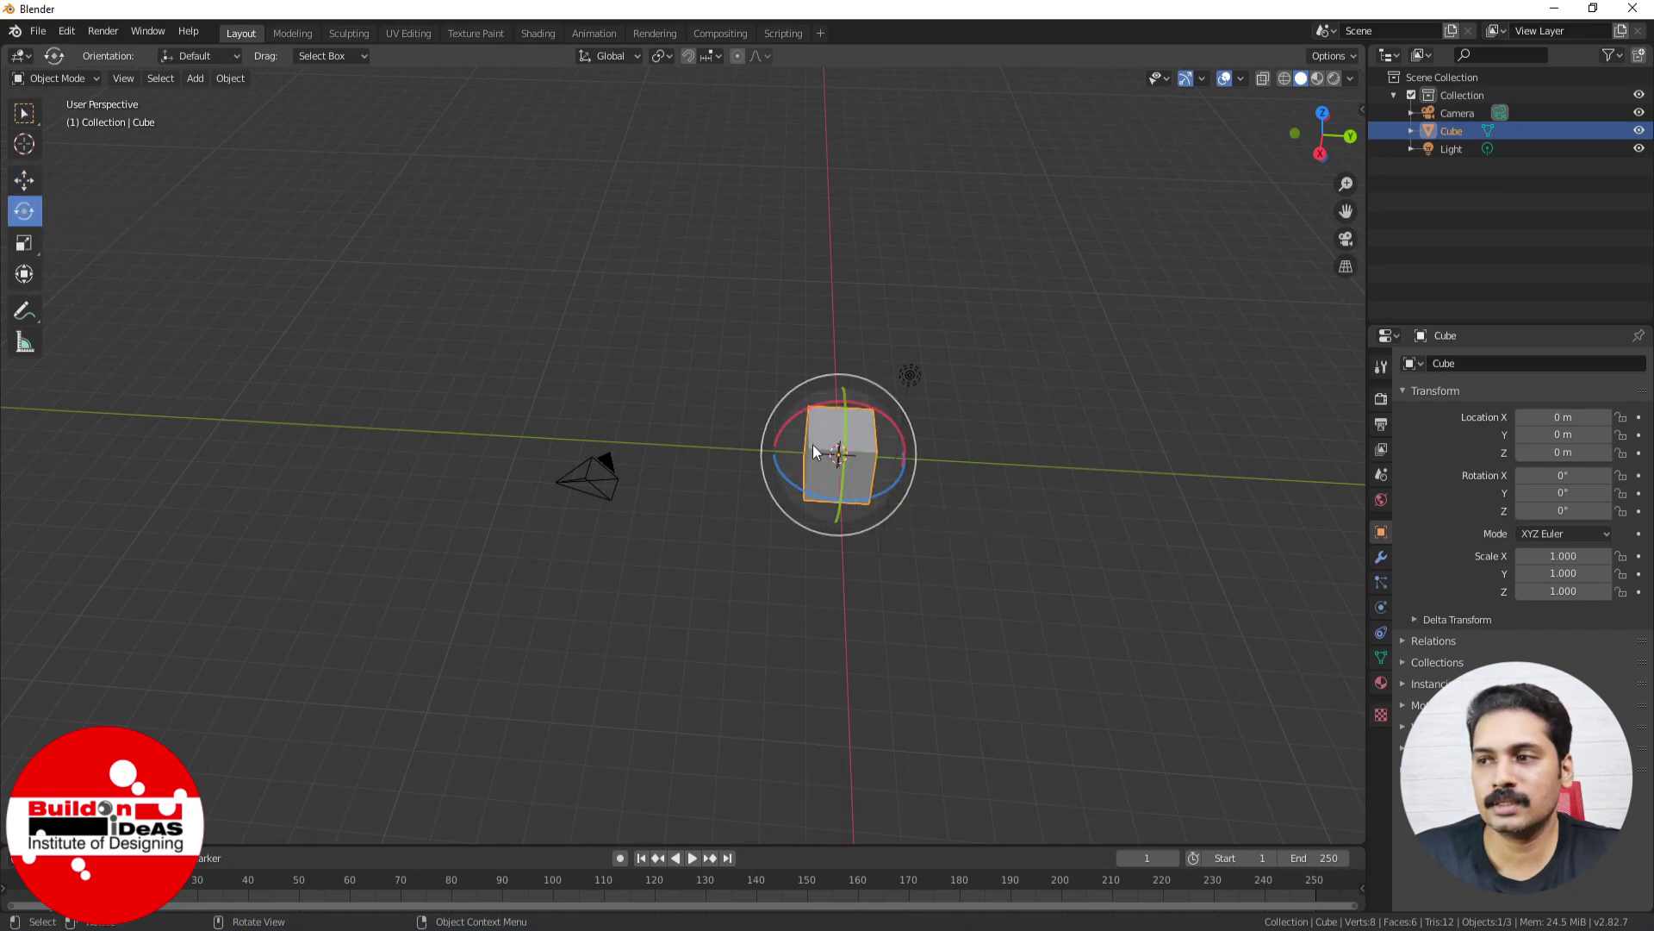
# Step: Scale the cube along Z, Y and X into a box of 5.853 × 7.746 × 6.271
pyautogui.click(24, 243)
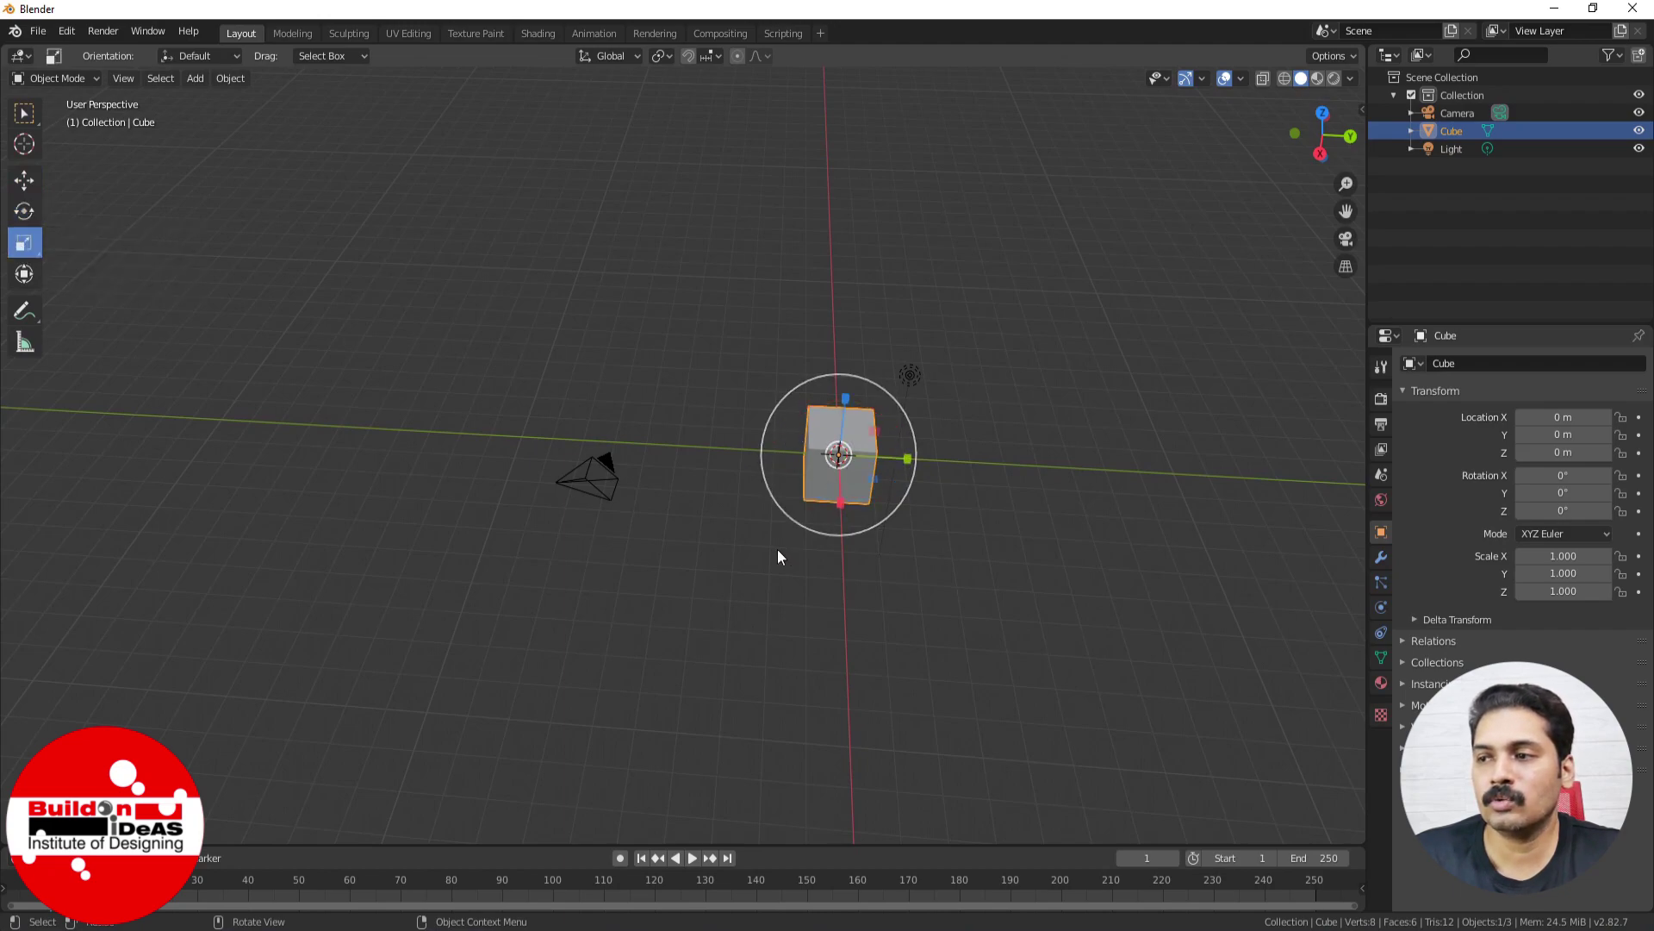
pyautogui.moveTo(778, 550); pyautogui.dragTo(691, 551, button='middle')
pyautogui.moveTo(782, 525); pyautogui.dragTo(758, 517, button='middle')
pyautogui.moveTo(736, 442); pyautogui.dragTo(738, 379)
pyautogui.moveTo(768, 539)
pyautogui.mouseDown()
pyautogui.moveTo(670, 567)
pyautogui.moveTo(814, 474)
pyautogui.moveTo(766, 569)
pyautogui.moveTo(759, 499)
pyautogui.moveTo(764, 534)
pyautogui.moveTo(799, 527)
pyautogui.moveTo(748, 548)
pyautogui.mouseUp()
# Step: Zoom out and orbit to view the enlarged box, then select the camera
pyautogui.scroll(-3, 603, 534)
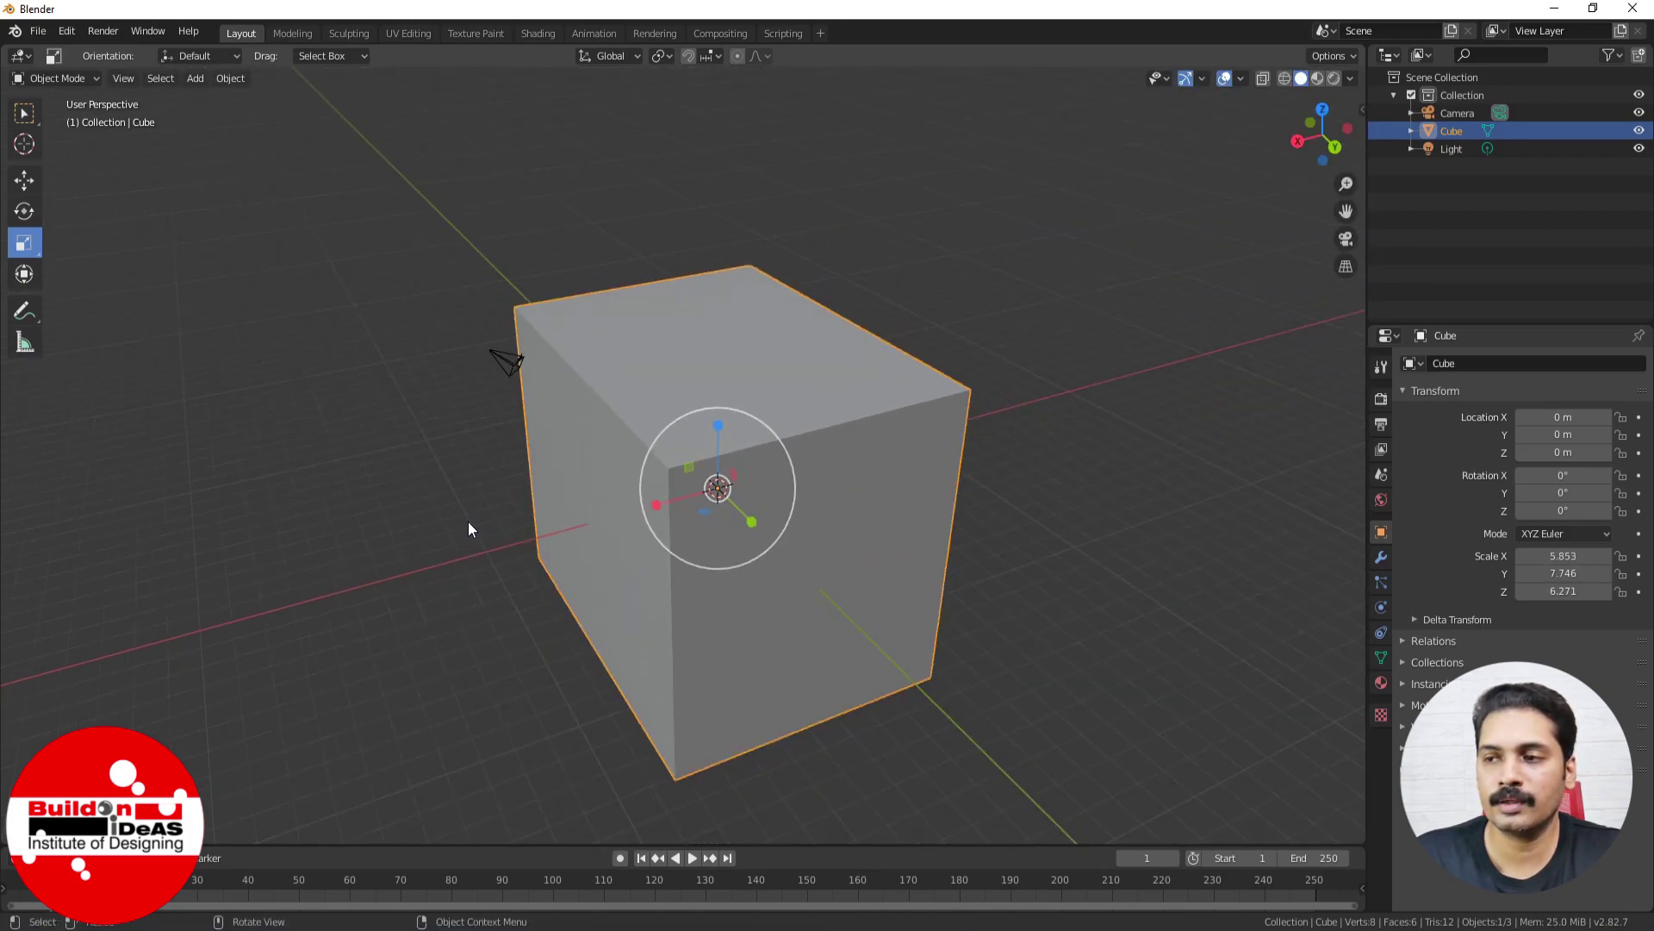
pyautogui.moveTo(654, 566); pyautogui.dragTo(557, 597, button='middle')
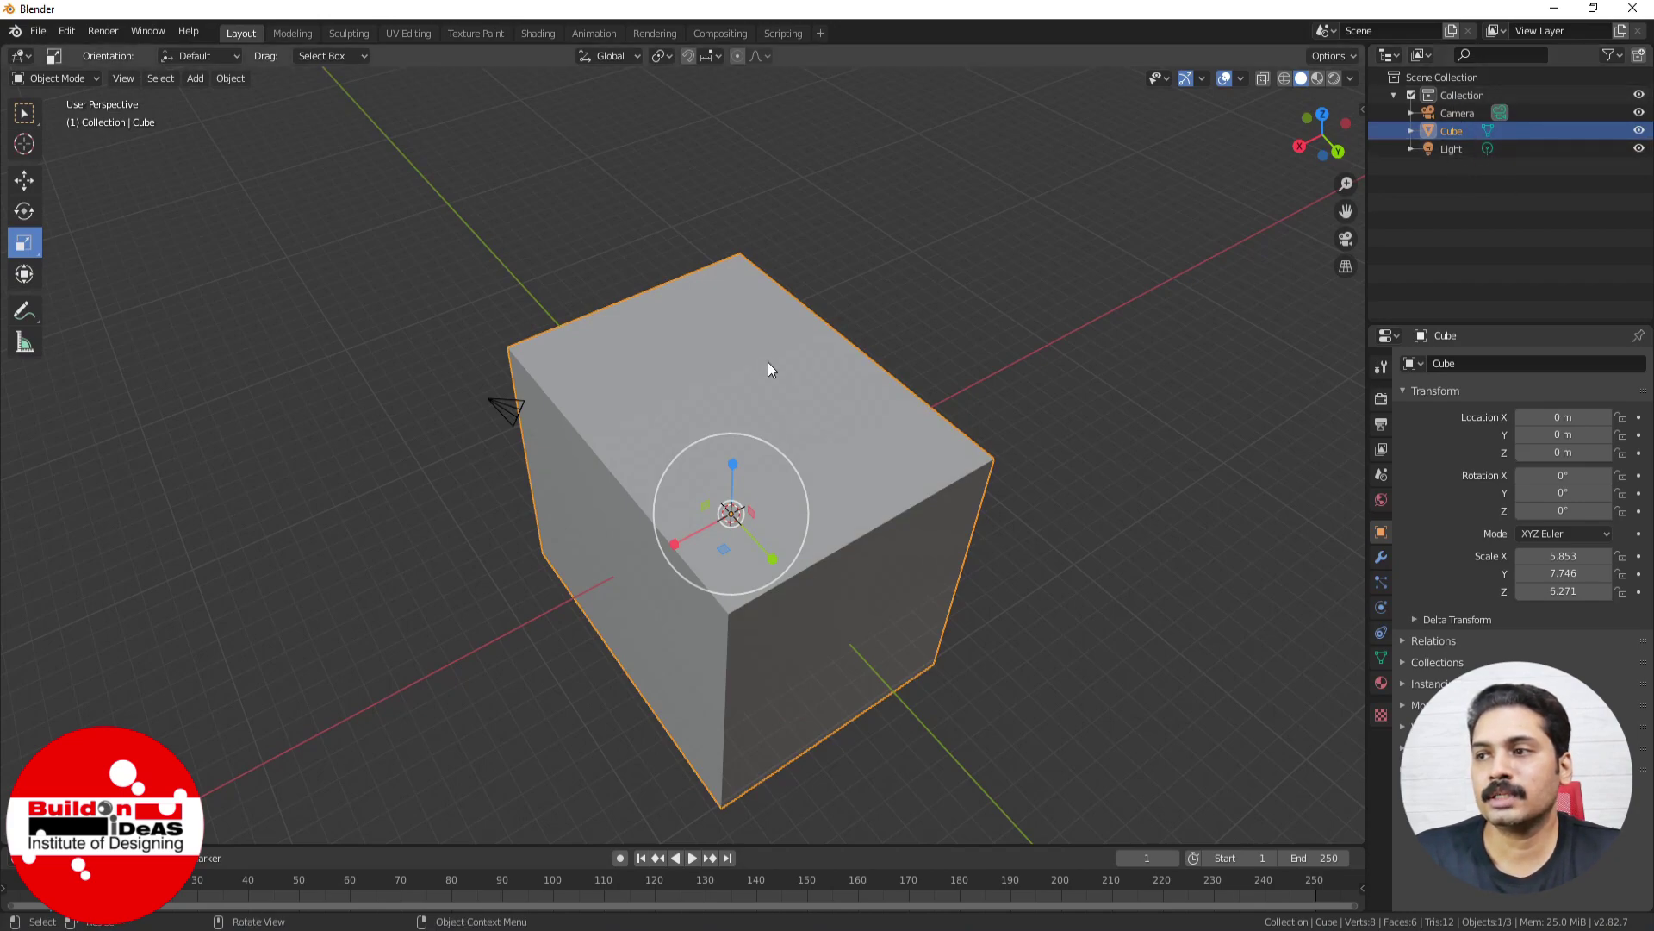
pyautogui.click(906, 326)
pyautogui.click(489, 410)
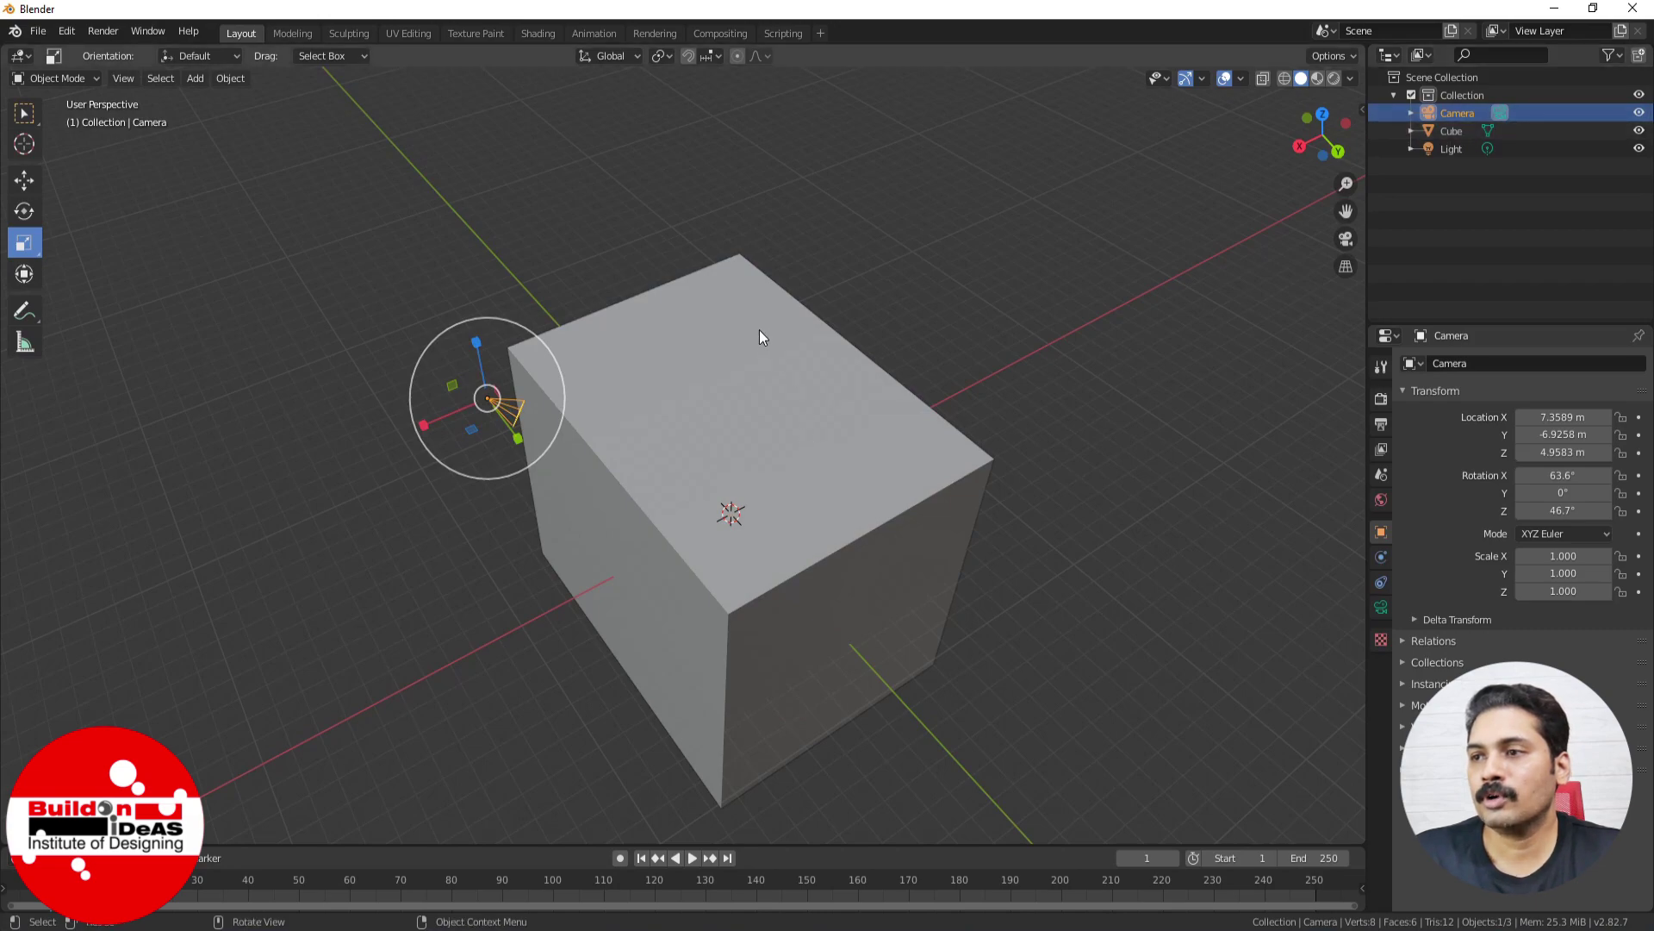
# Step: Shrink the cube uniformly with S to about 4.108 × 5.437 × 4.402 scale
pyautogui.click(728, 357)
pyautogui.scroll(-4, 862, 431)
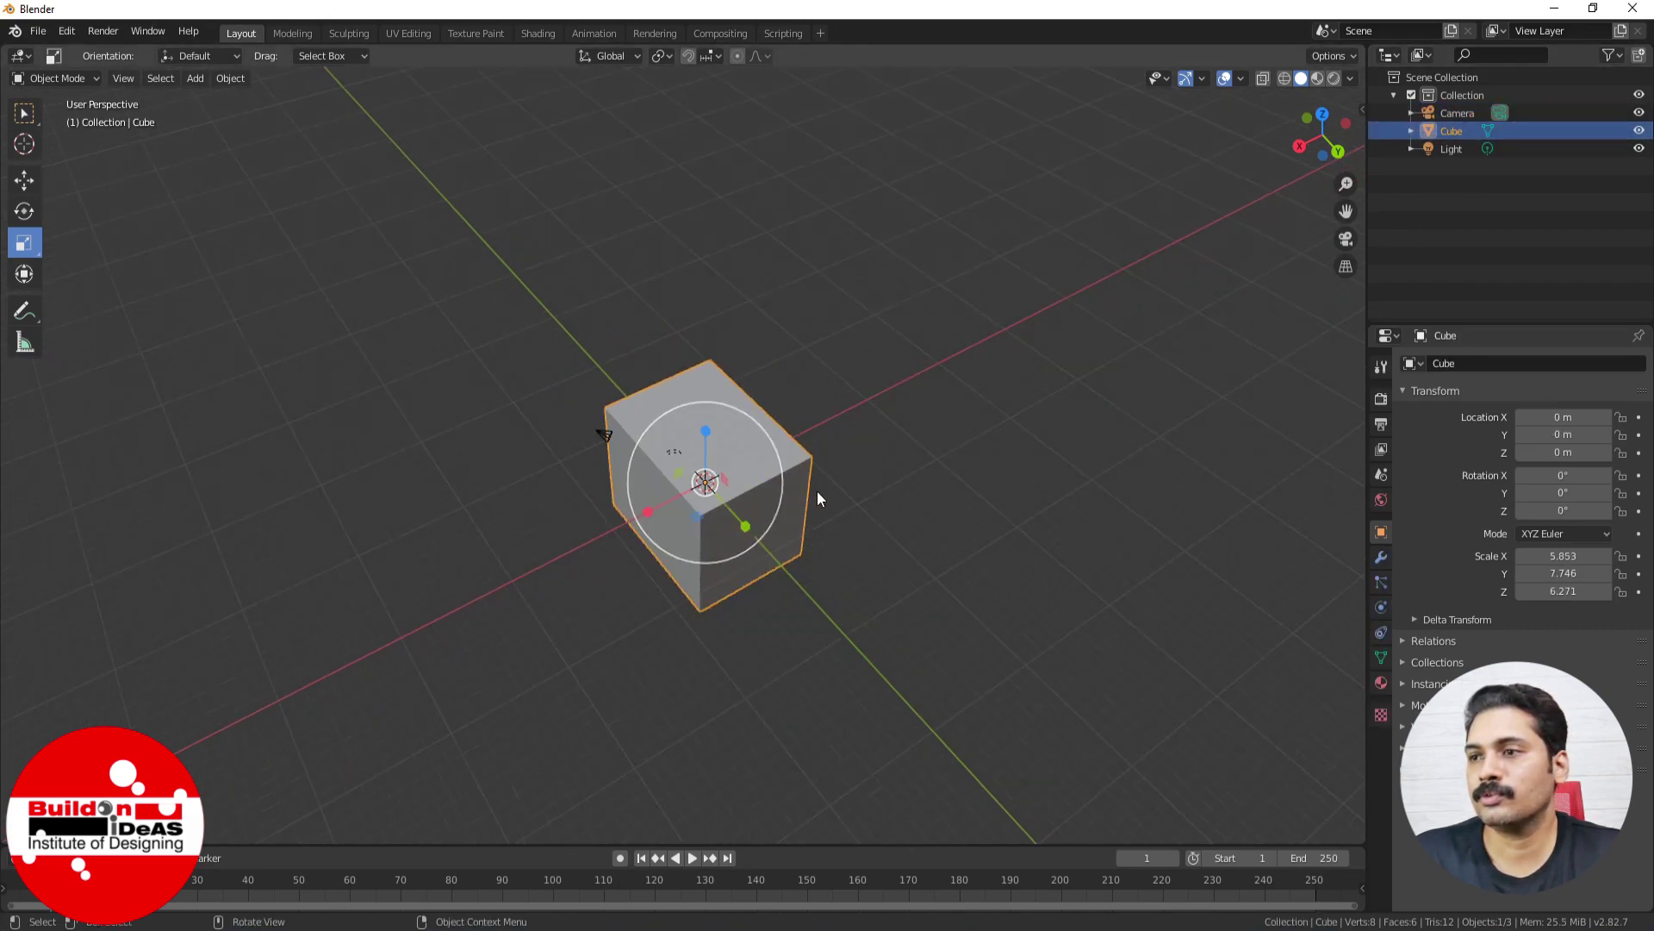
pyautogui.moveTo(817, 498); pyautogui.dragTo(782, 415, button='middle')
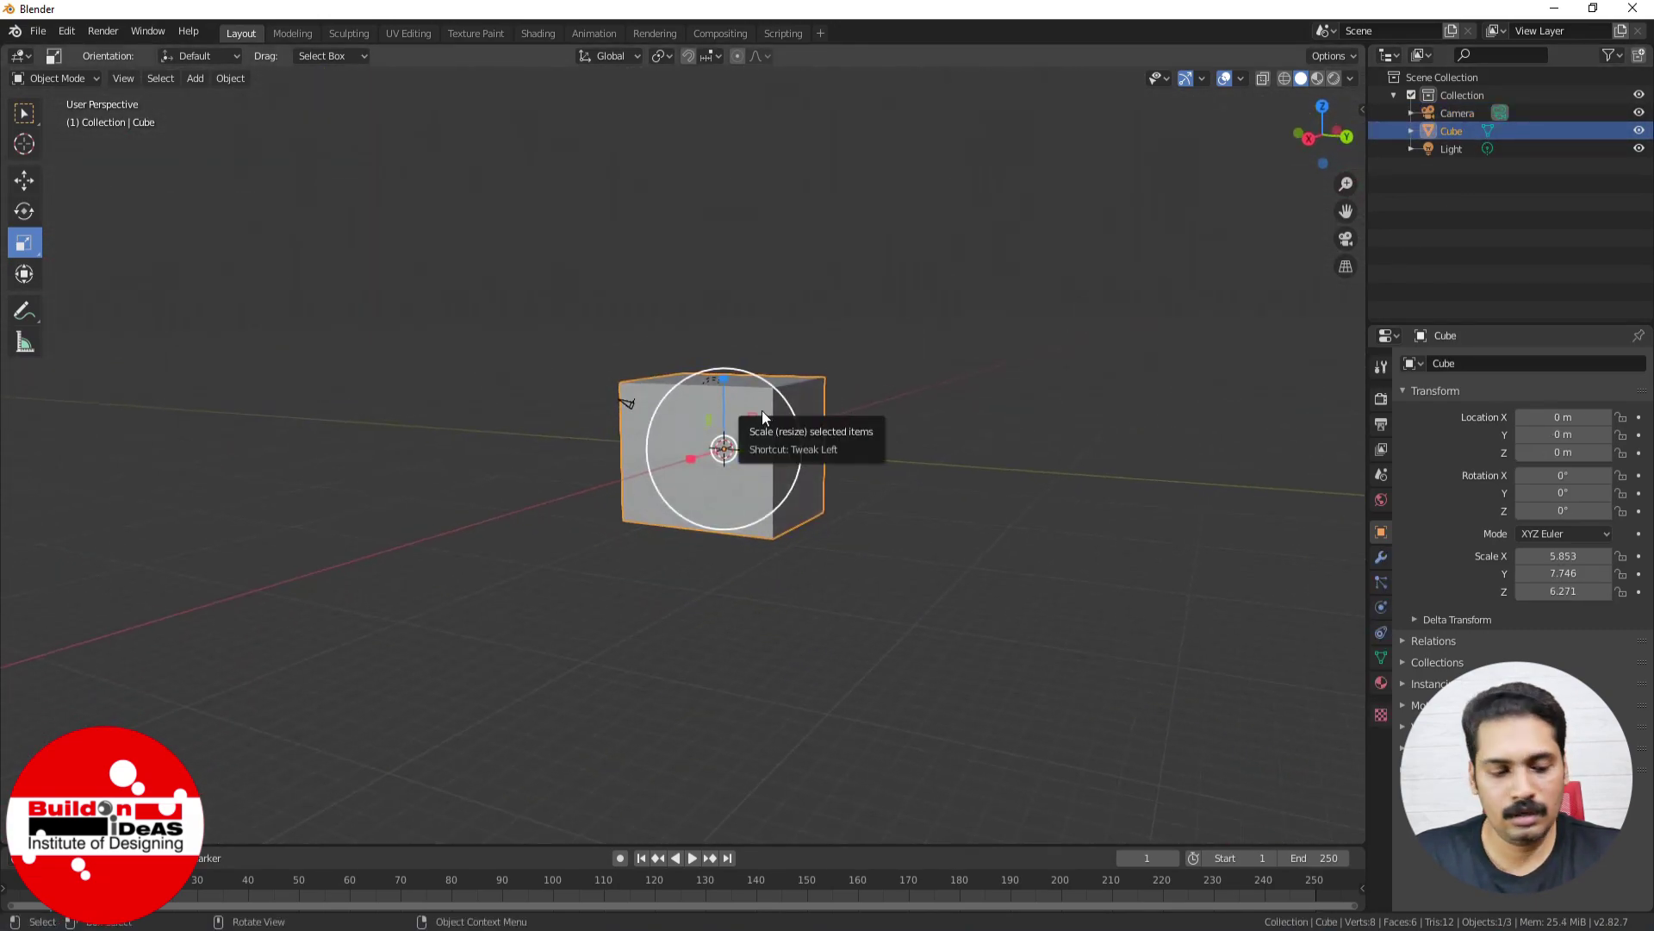
pyautogui.press('s')
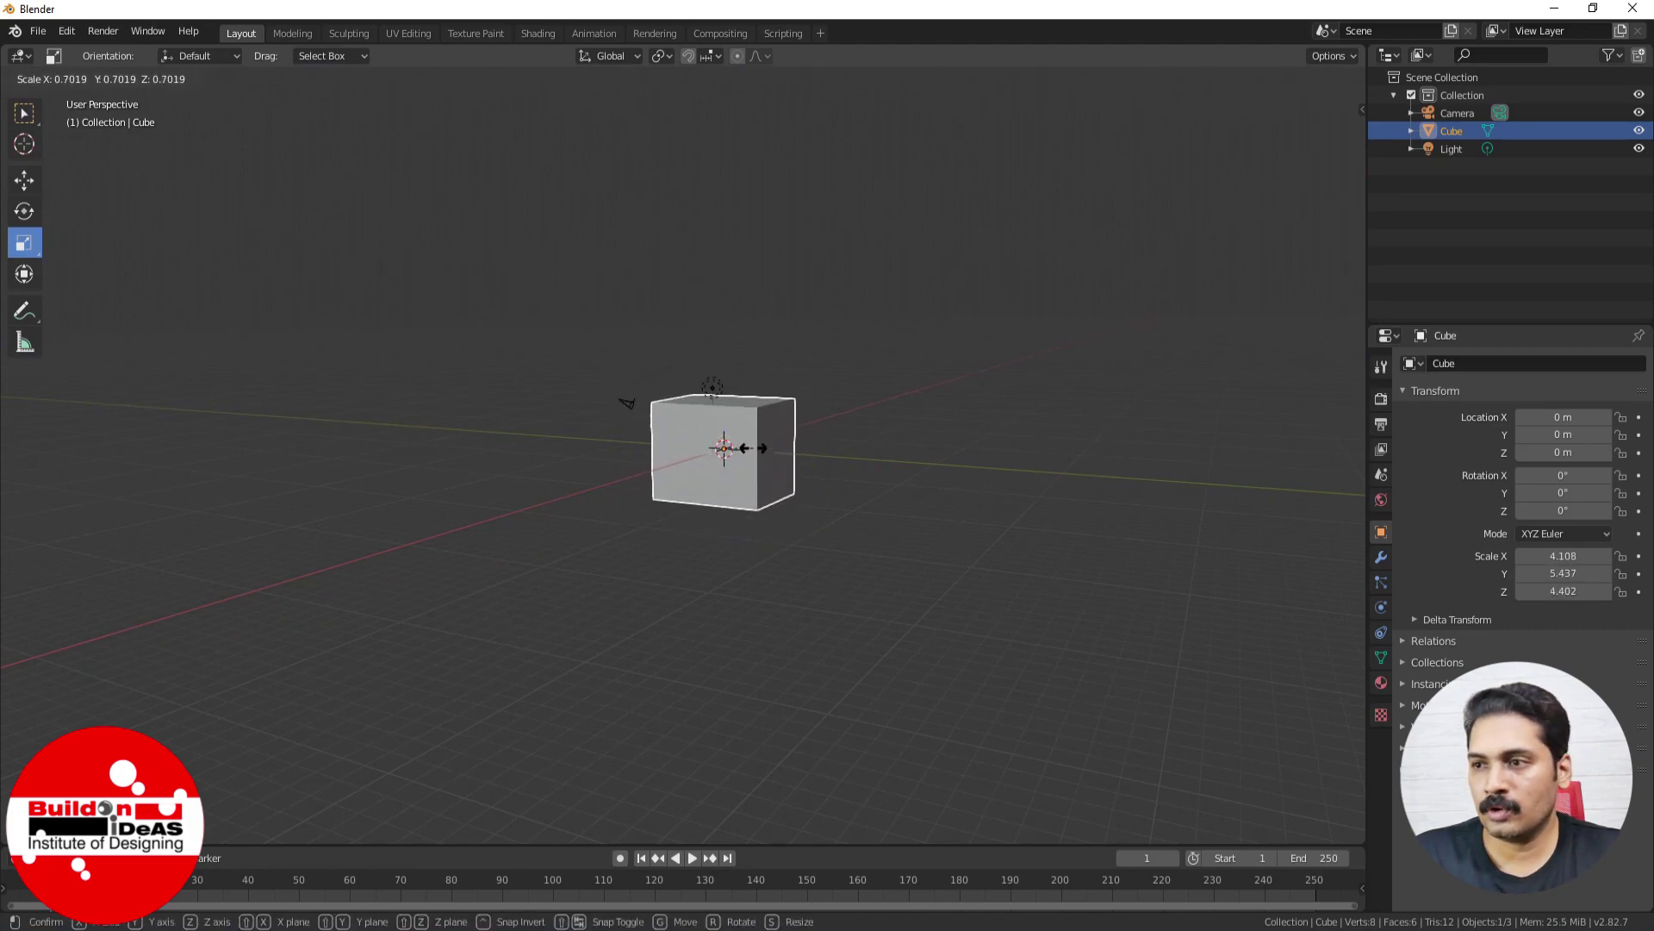
pyautogui.click(751, 448)
pyautogui.click(714, 392)
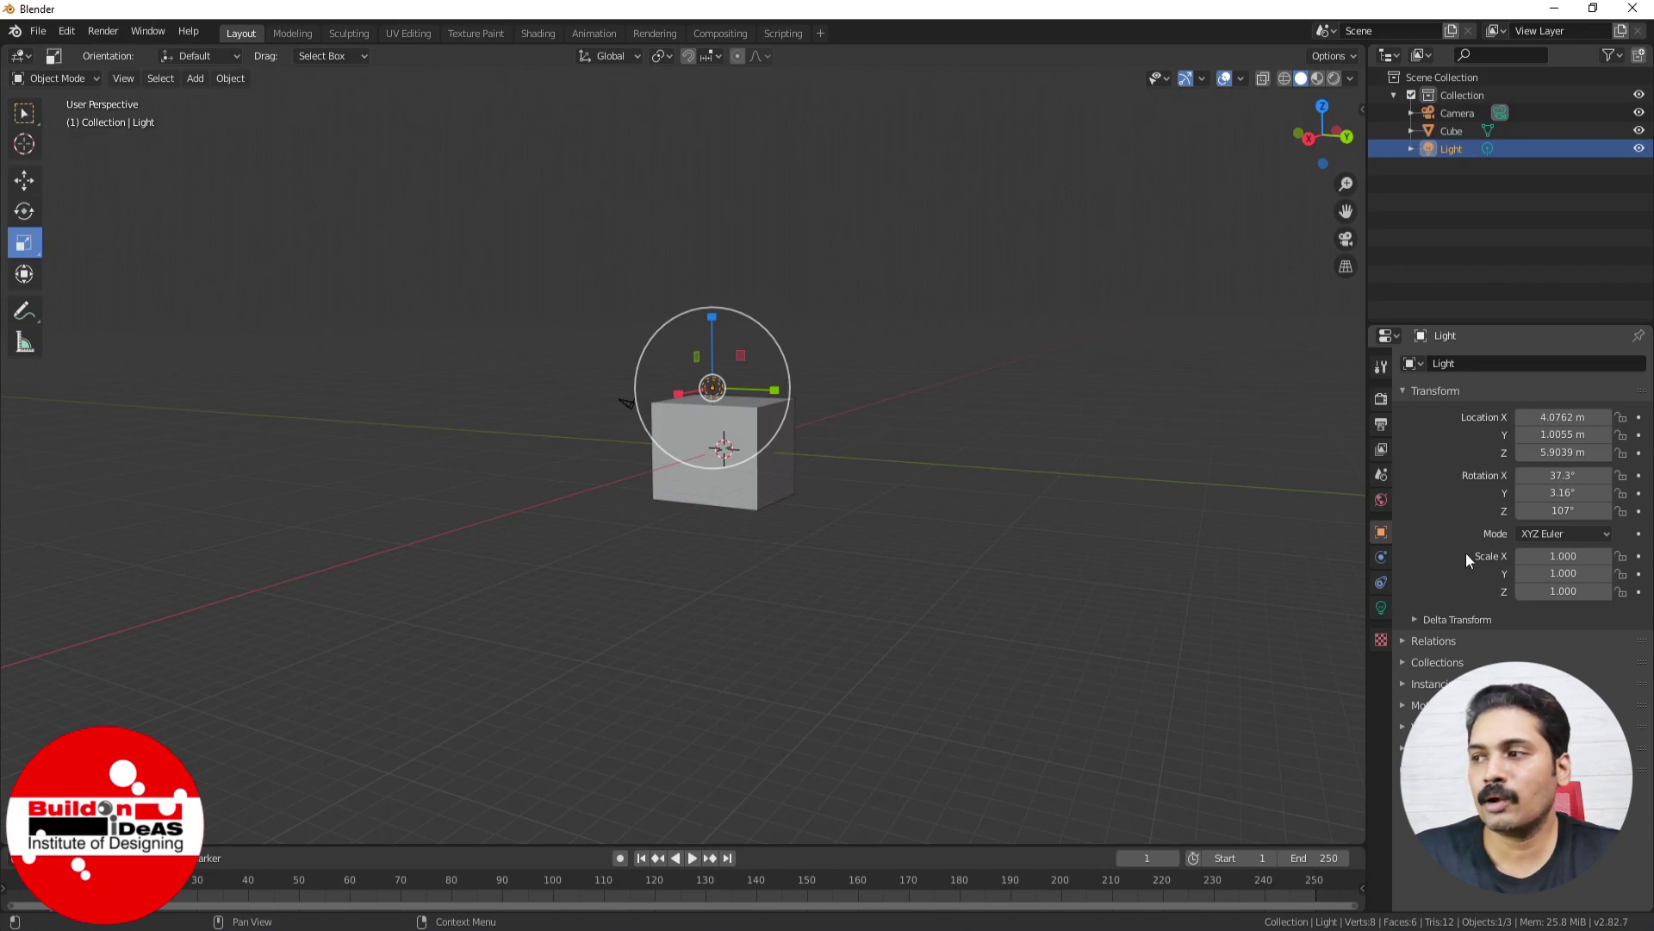
# Step: Select the cube and go through the Properties tabs to the World Background settings
pyautogui.click(768, 479)
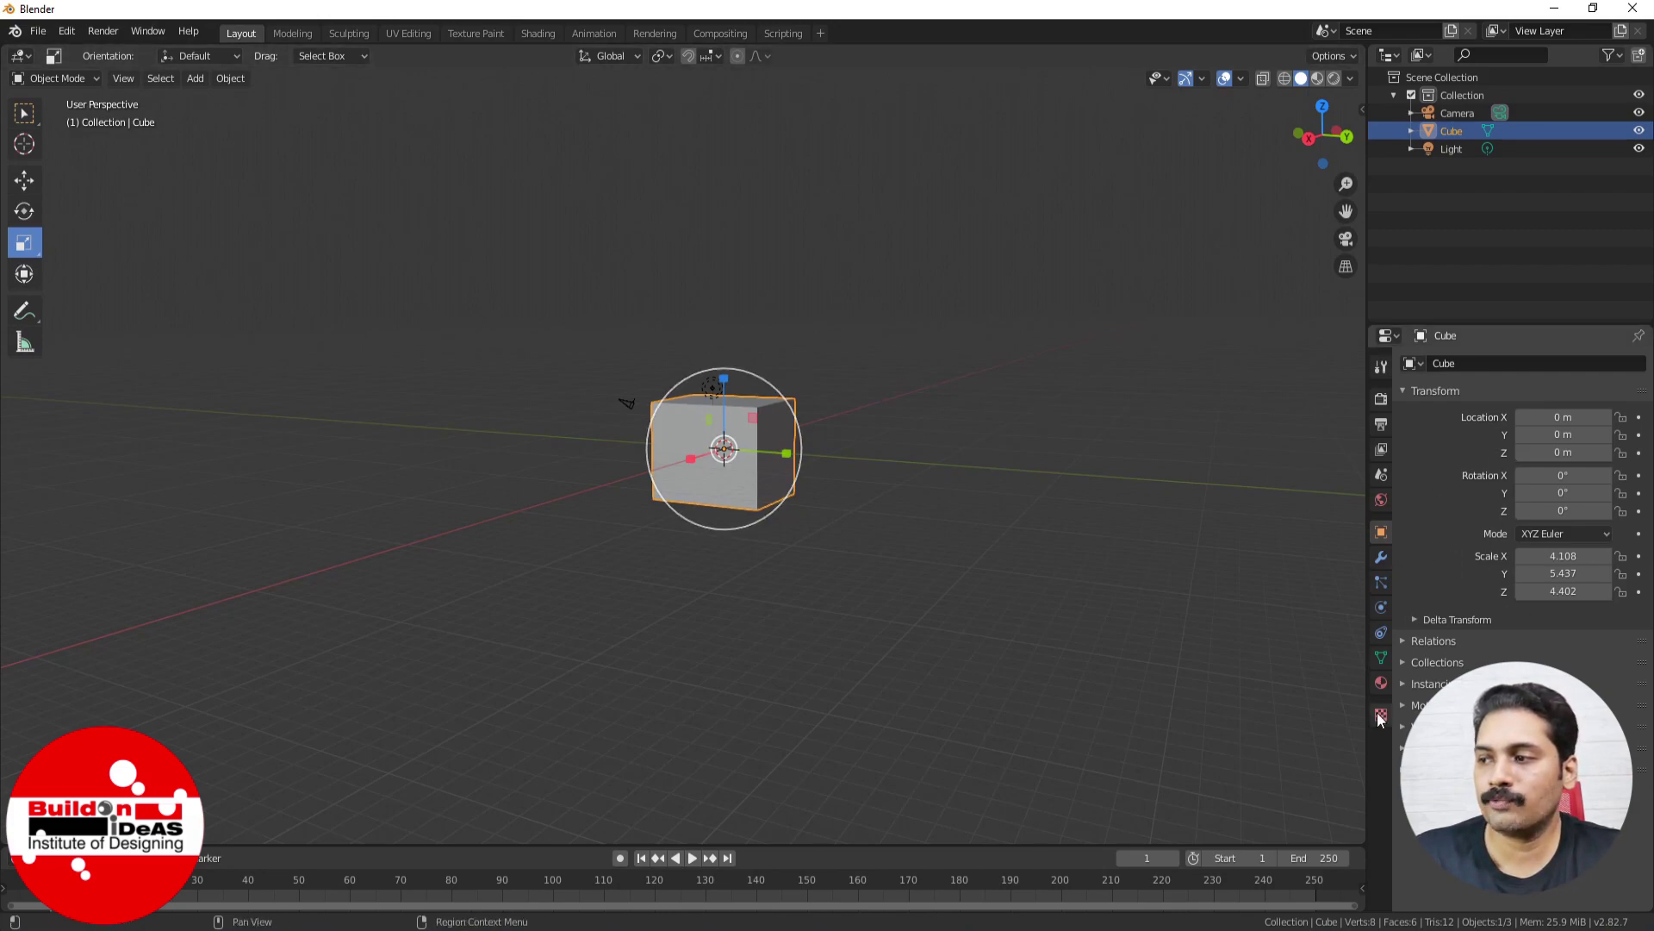
pyautogui.moveTo(1377, 712); pyautogui.dragTo(1382, 499)
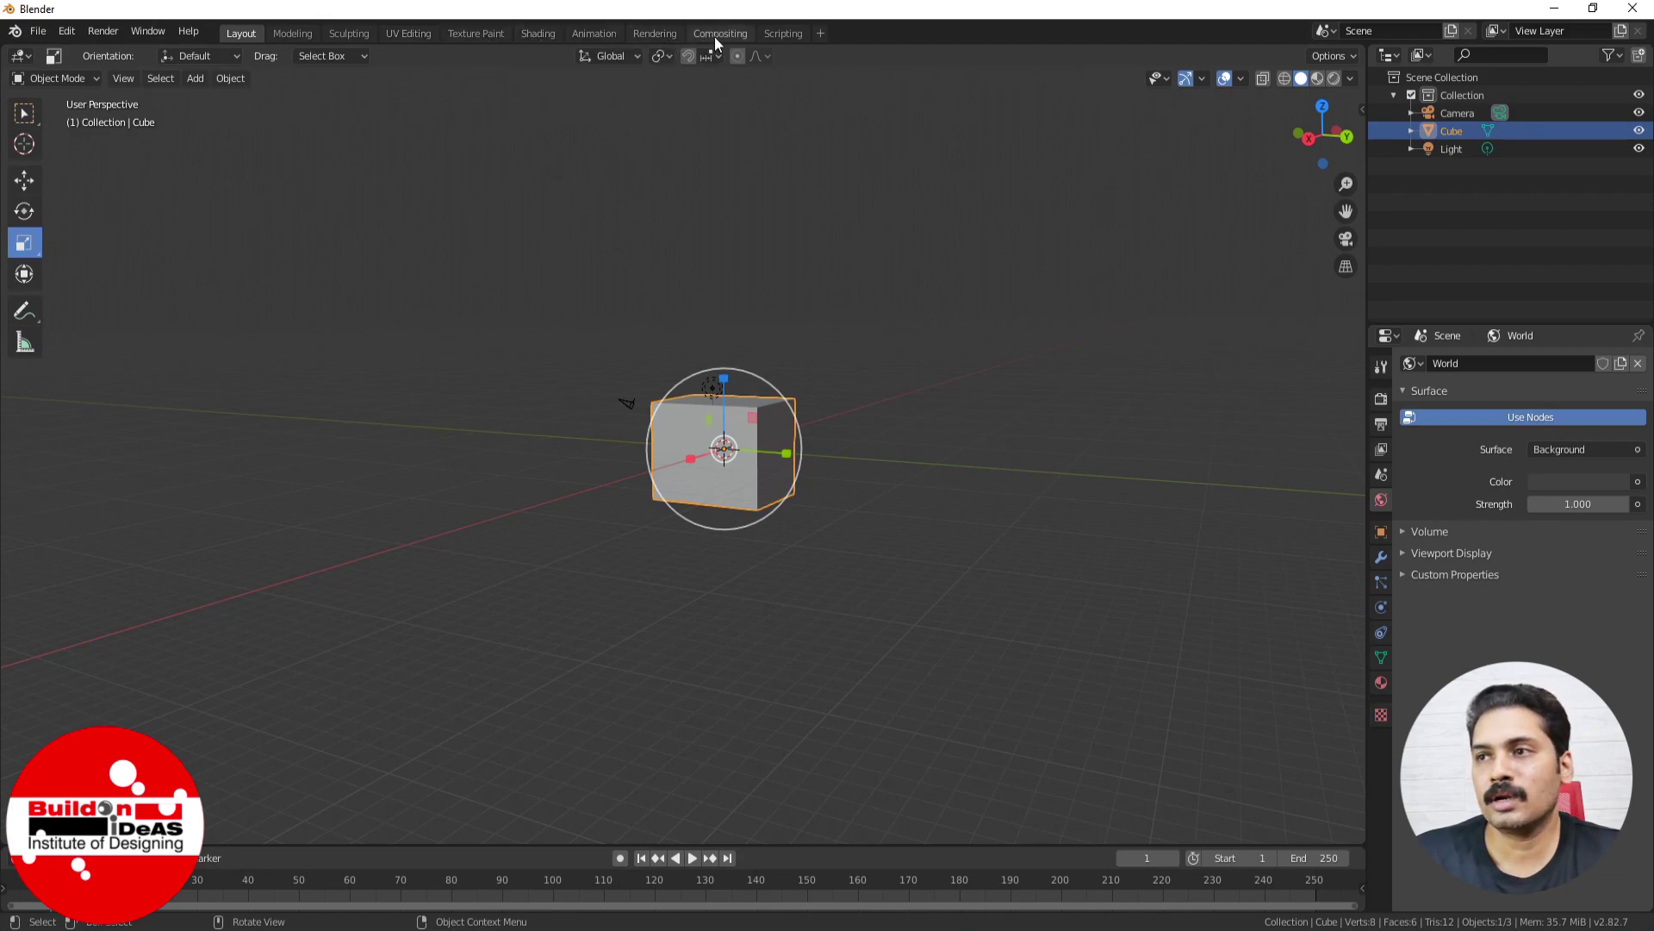
# Step: Browse the Sculpting, UV Editing, Texture Paint, Shading, Animation, Rendering, Compositing and Scripting workspaces
pyautogui.click(343, 35)
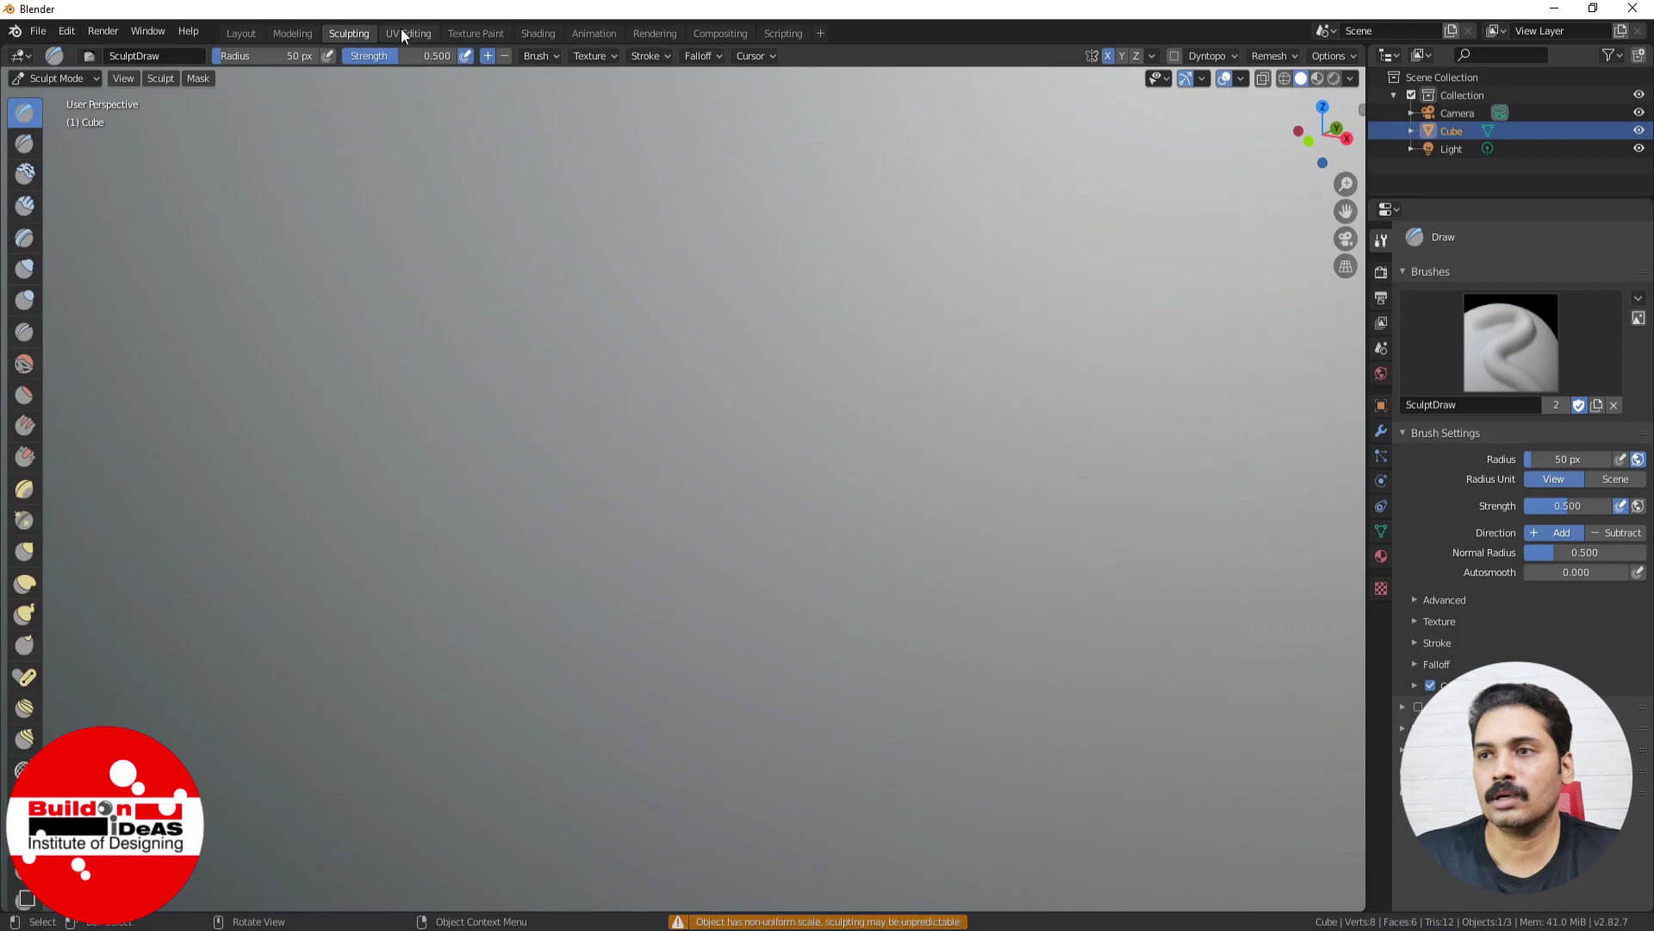
pyautogui.click(402, 35)
pyautogui.click(481, 35)
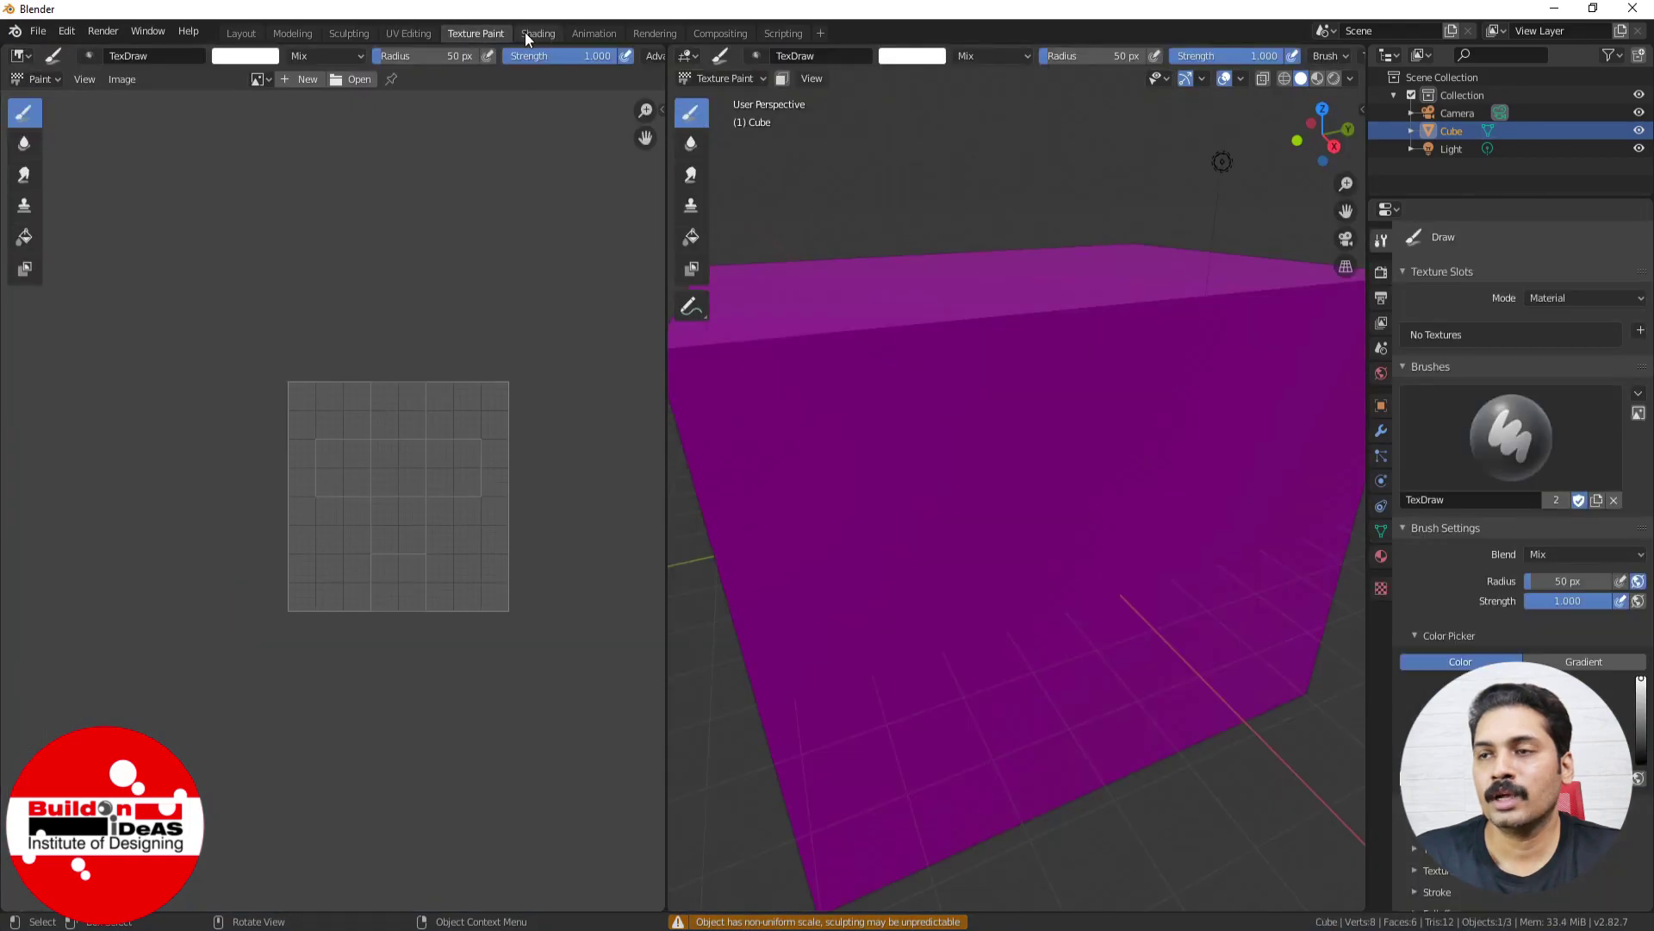
pyautogui.click(535, 38)
pyautogui.click(603, 34)
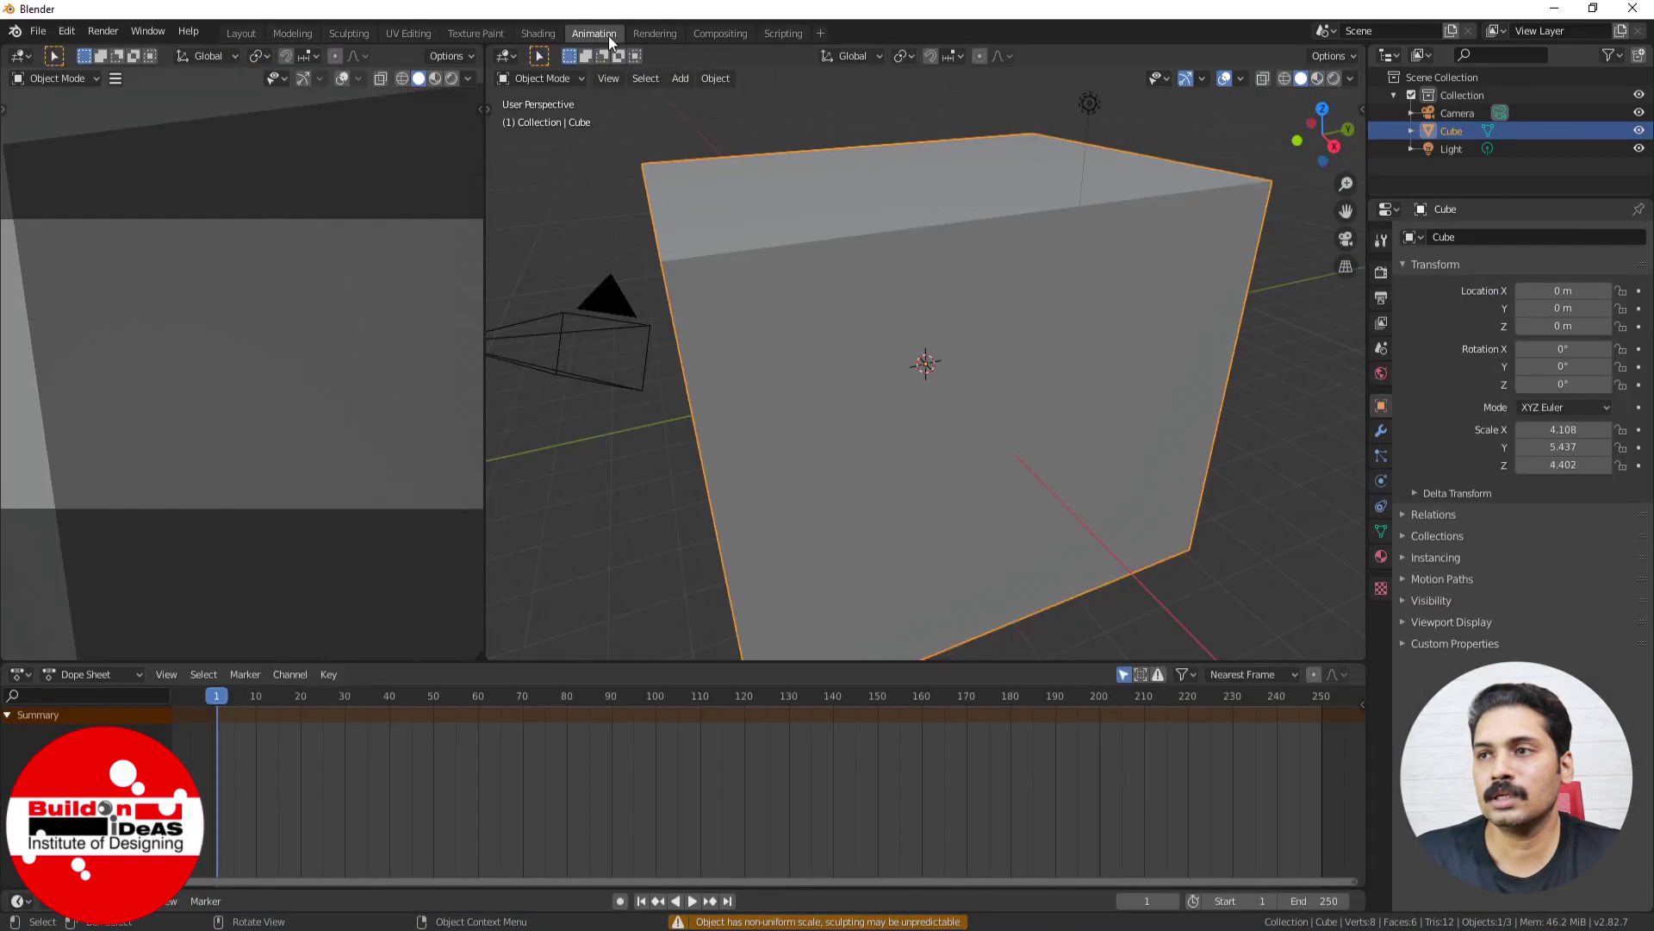
pyautogui.click(656, 35)
pyautogui.click(728, 35)
pyautogui.click(782, 32)
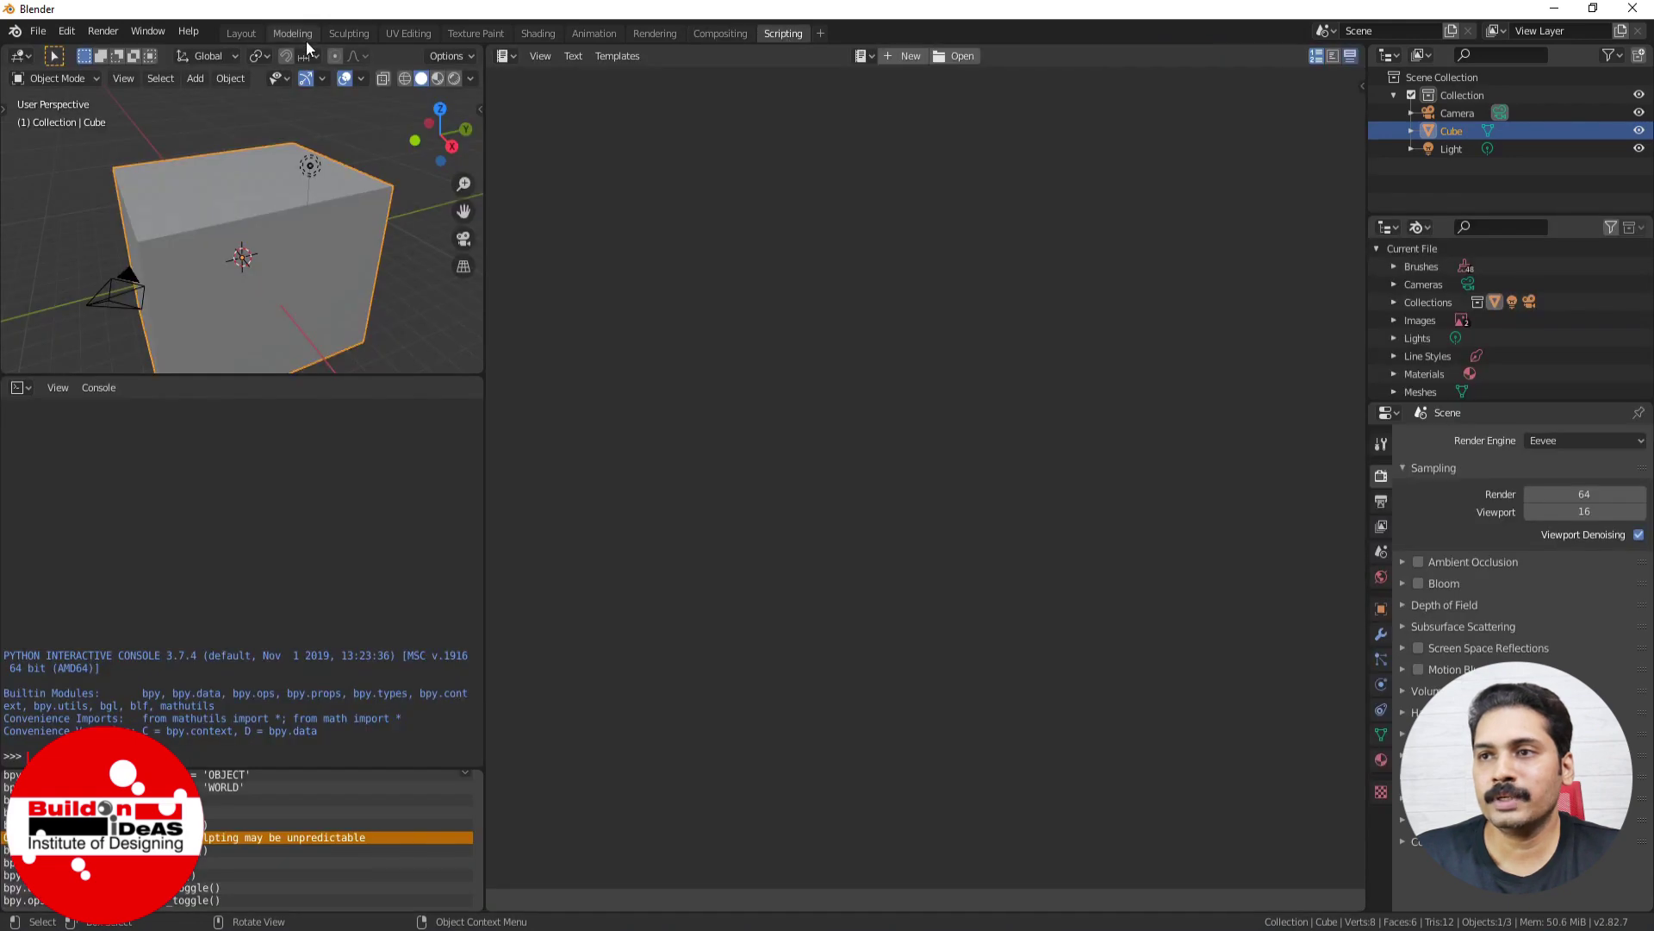
# Step: Add a Motion Tracking workspace from the VFX workspace templates
pyautogui.click(821, 35)
pyautogui.moveTo(774, 150)
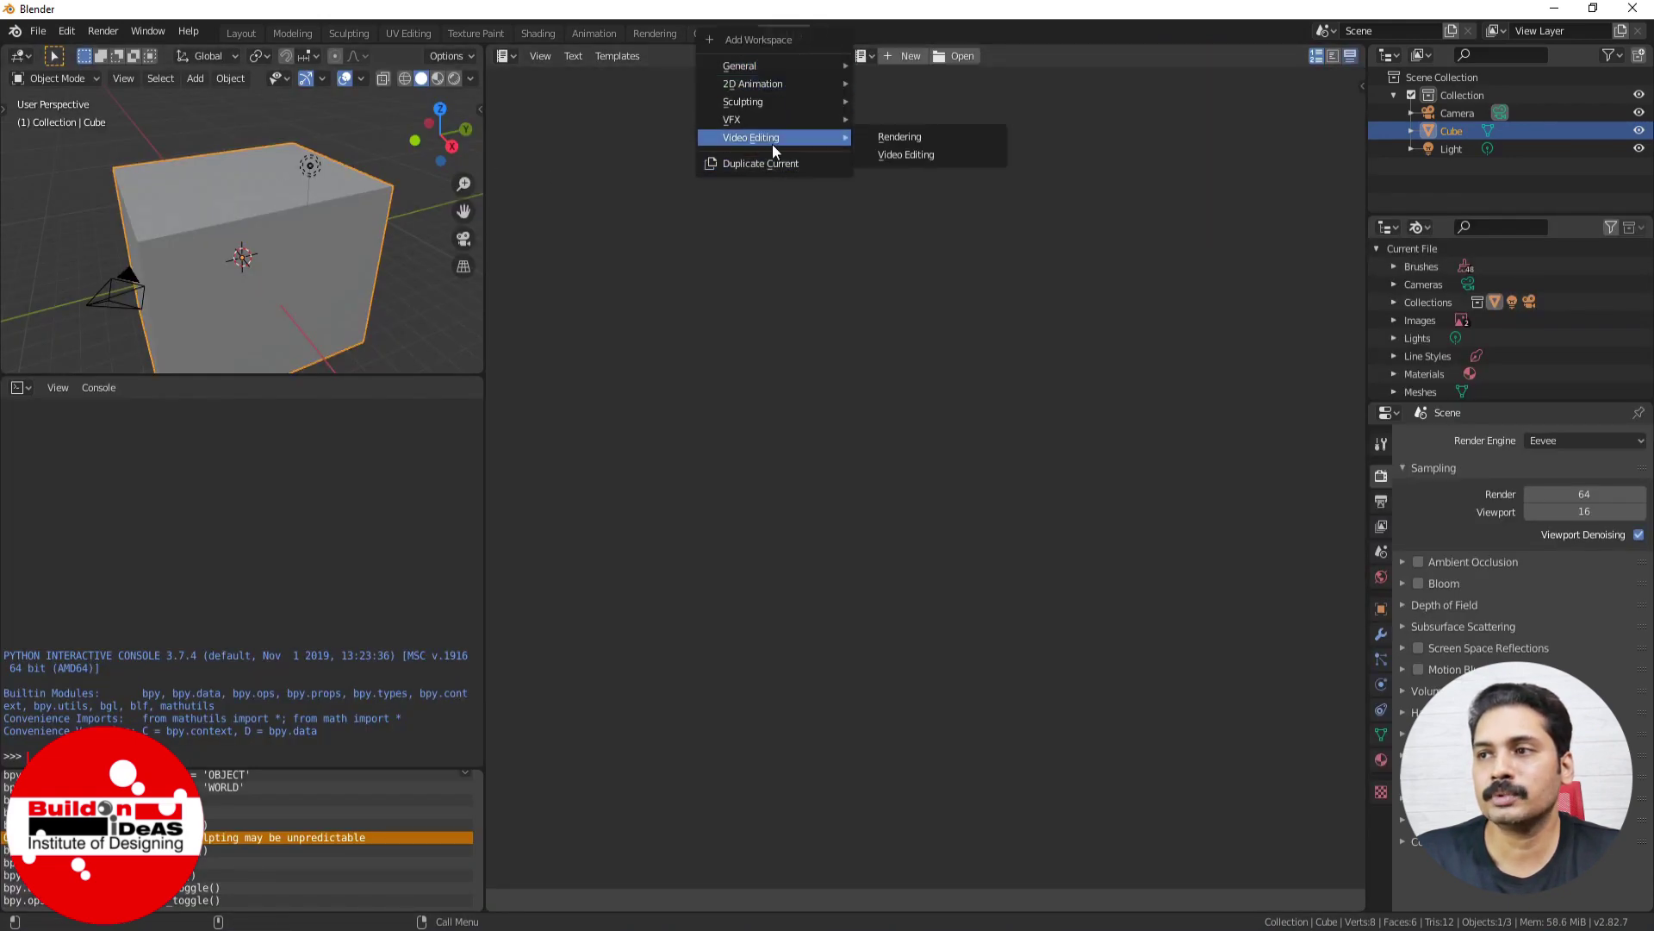
pyautogui.moveTo(751, 119)
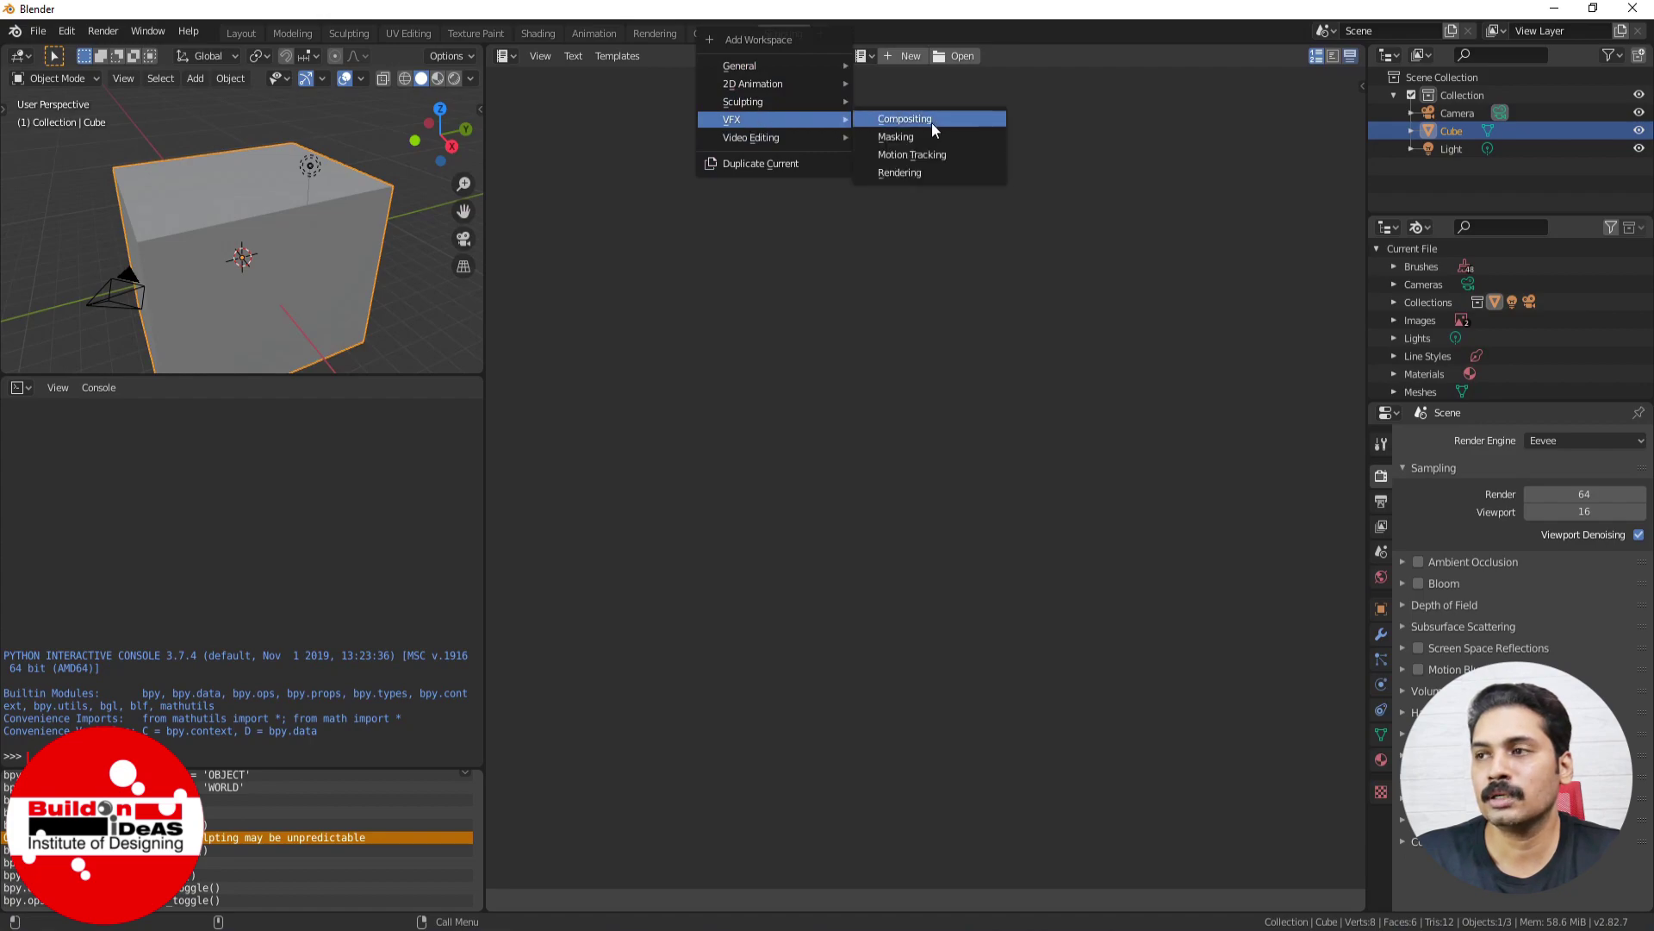
pyautogui.click(914, 164)
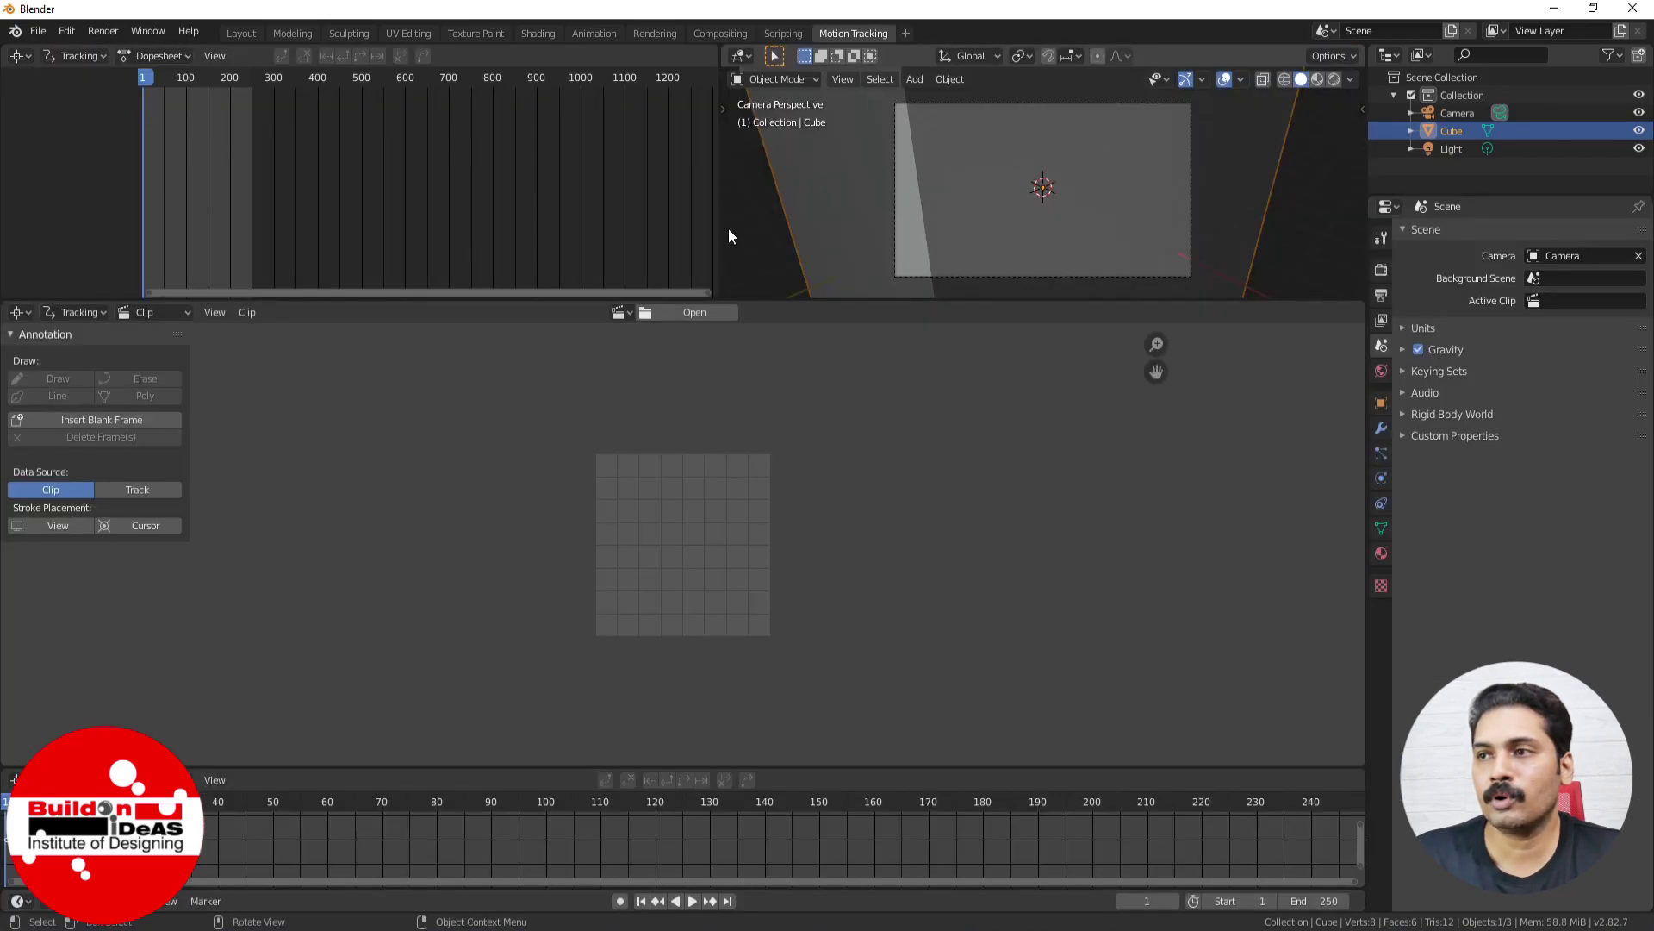
# Step: Add a Video Editing workspace, zoom its sequencer timeline, then return to the Layout workspace
pyautogui.click(906, 33)
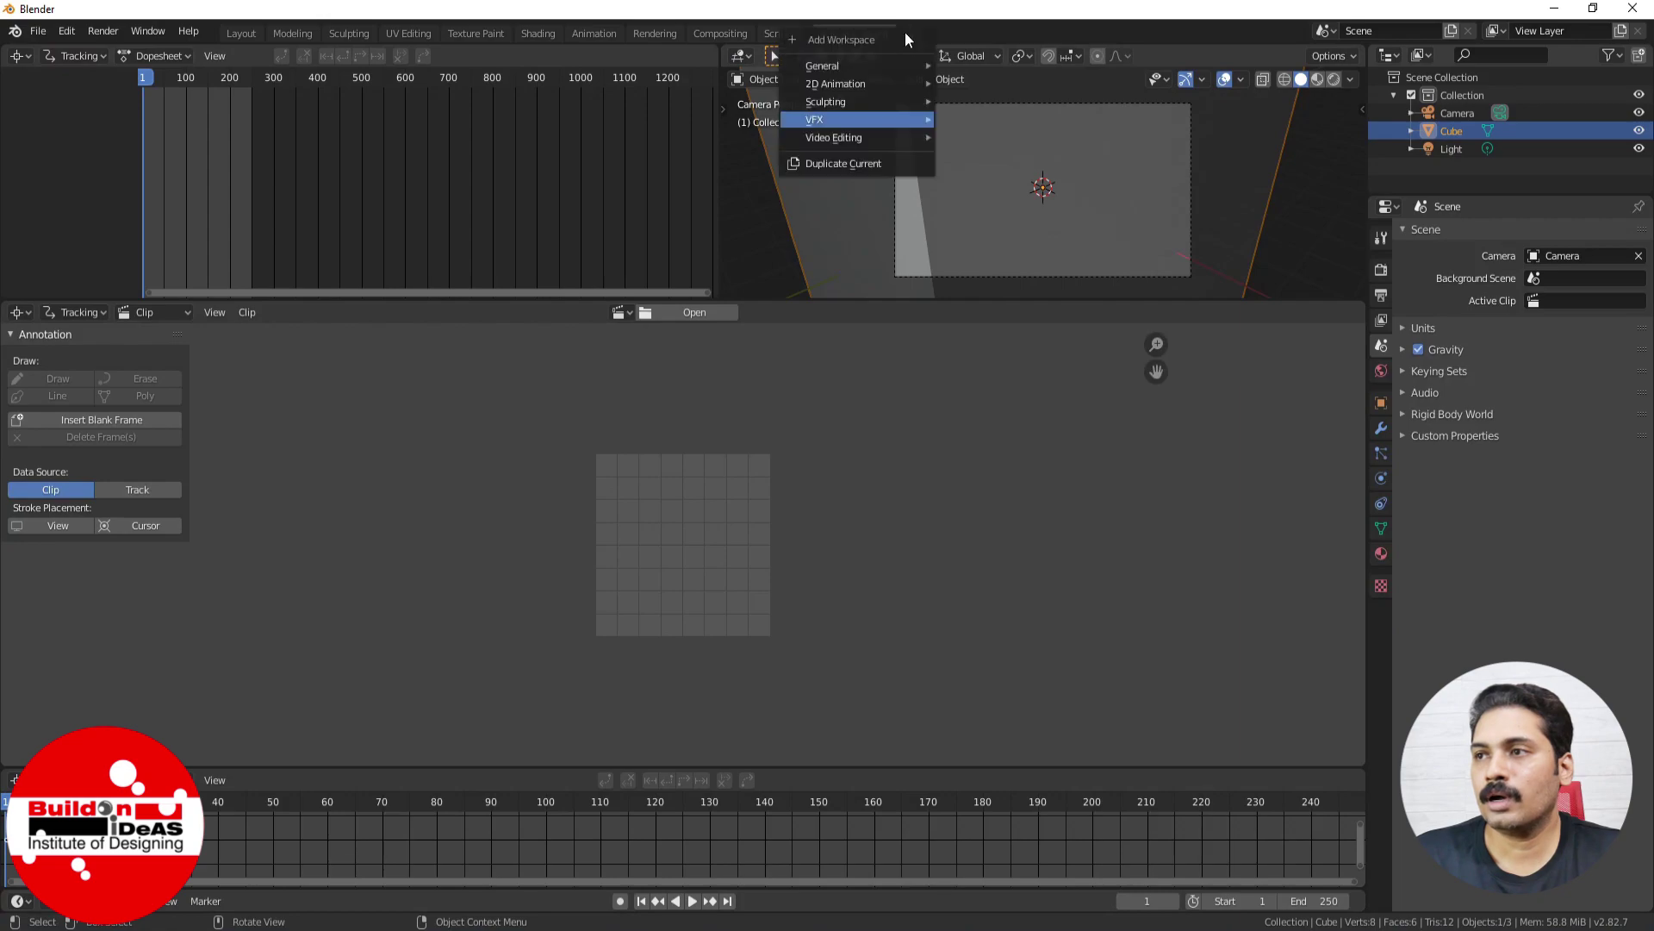
pyautogui.moveTo(880, 137)
pyautogui.click(977, 154)
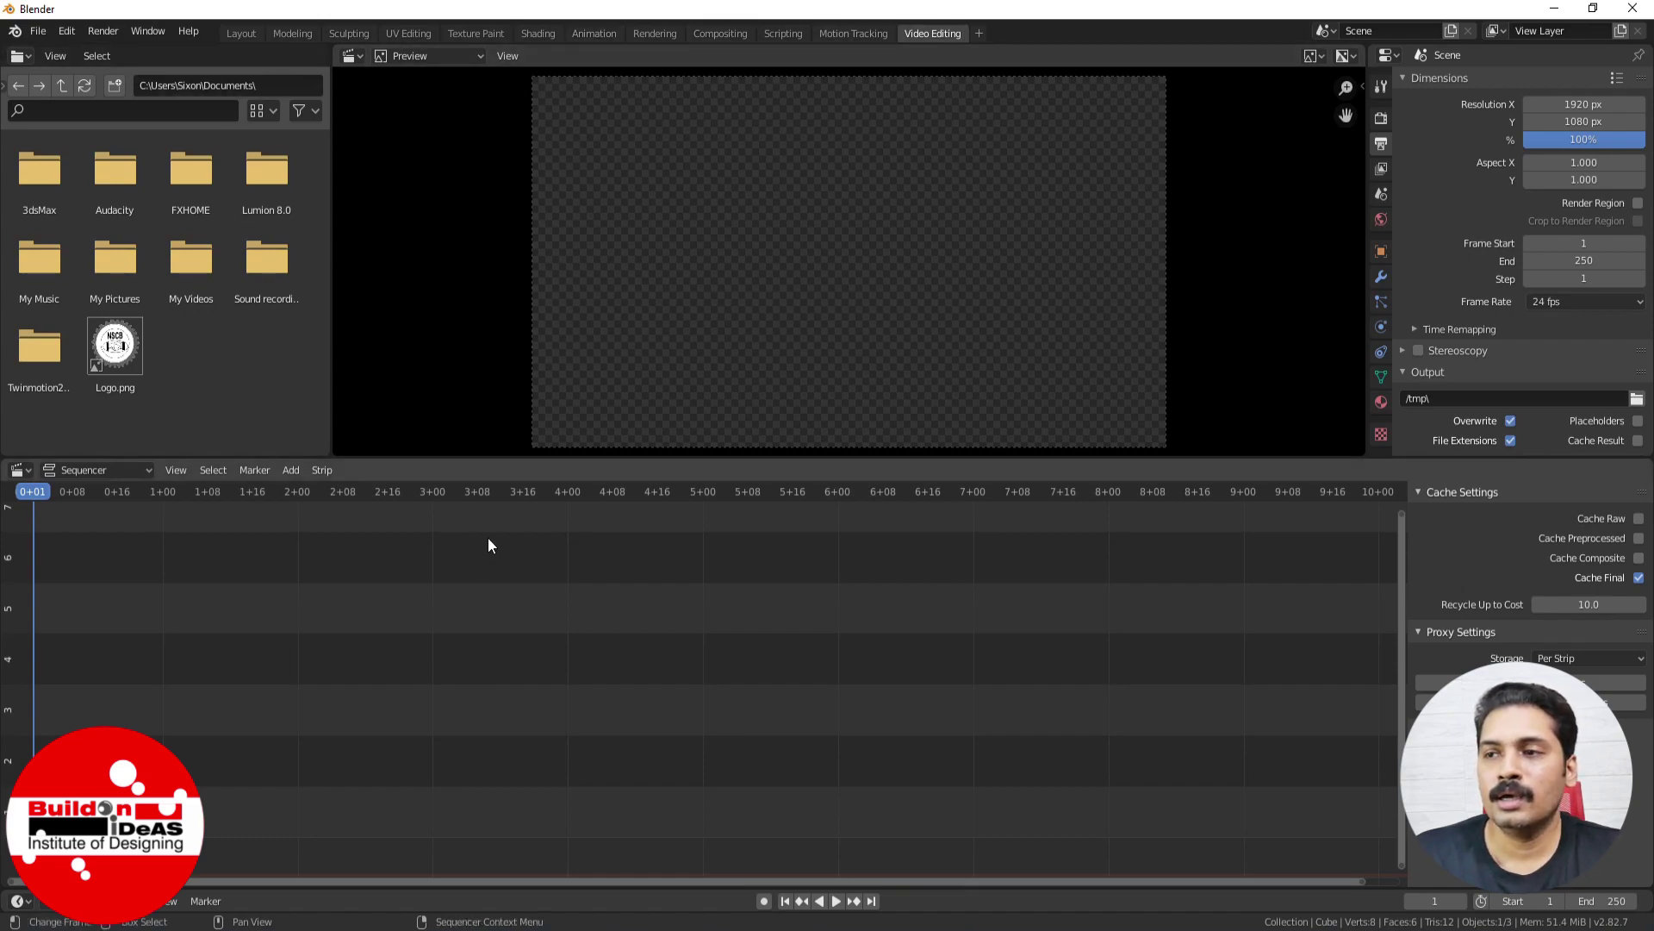
pyautogui.scroll(-2, 500, 535)
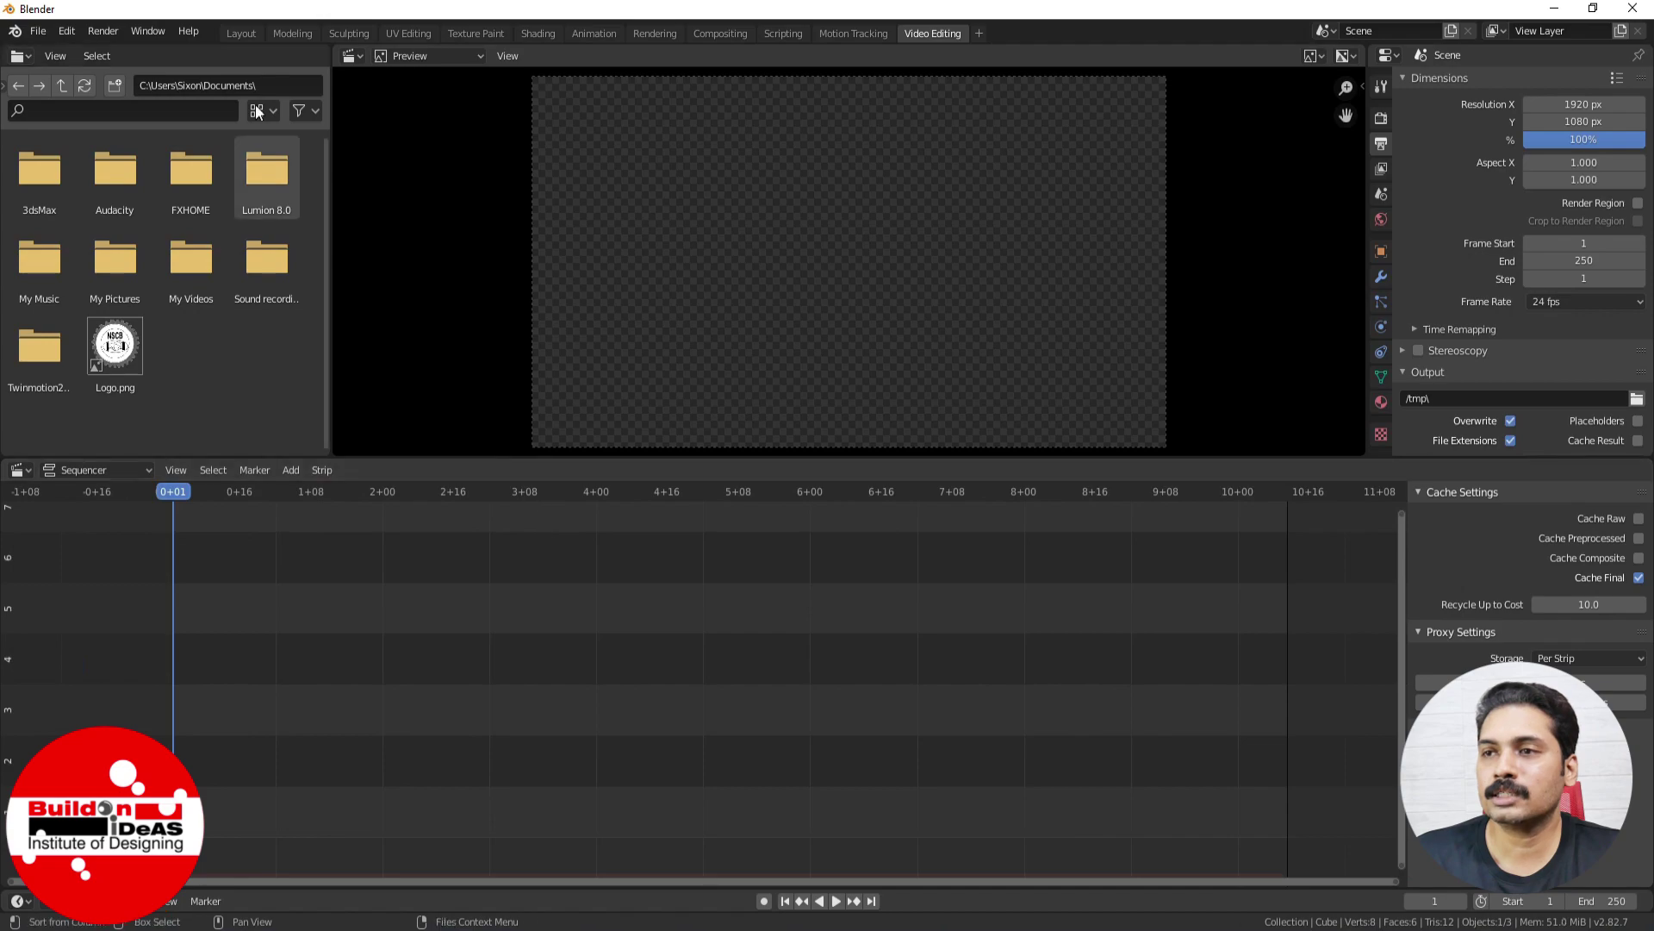
pyautogui.click(241, 33)
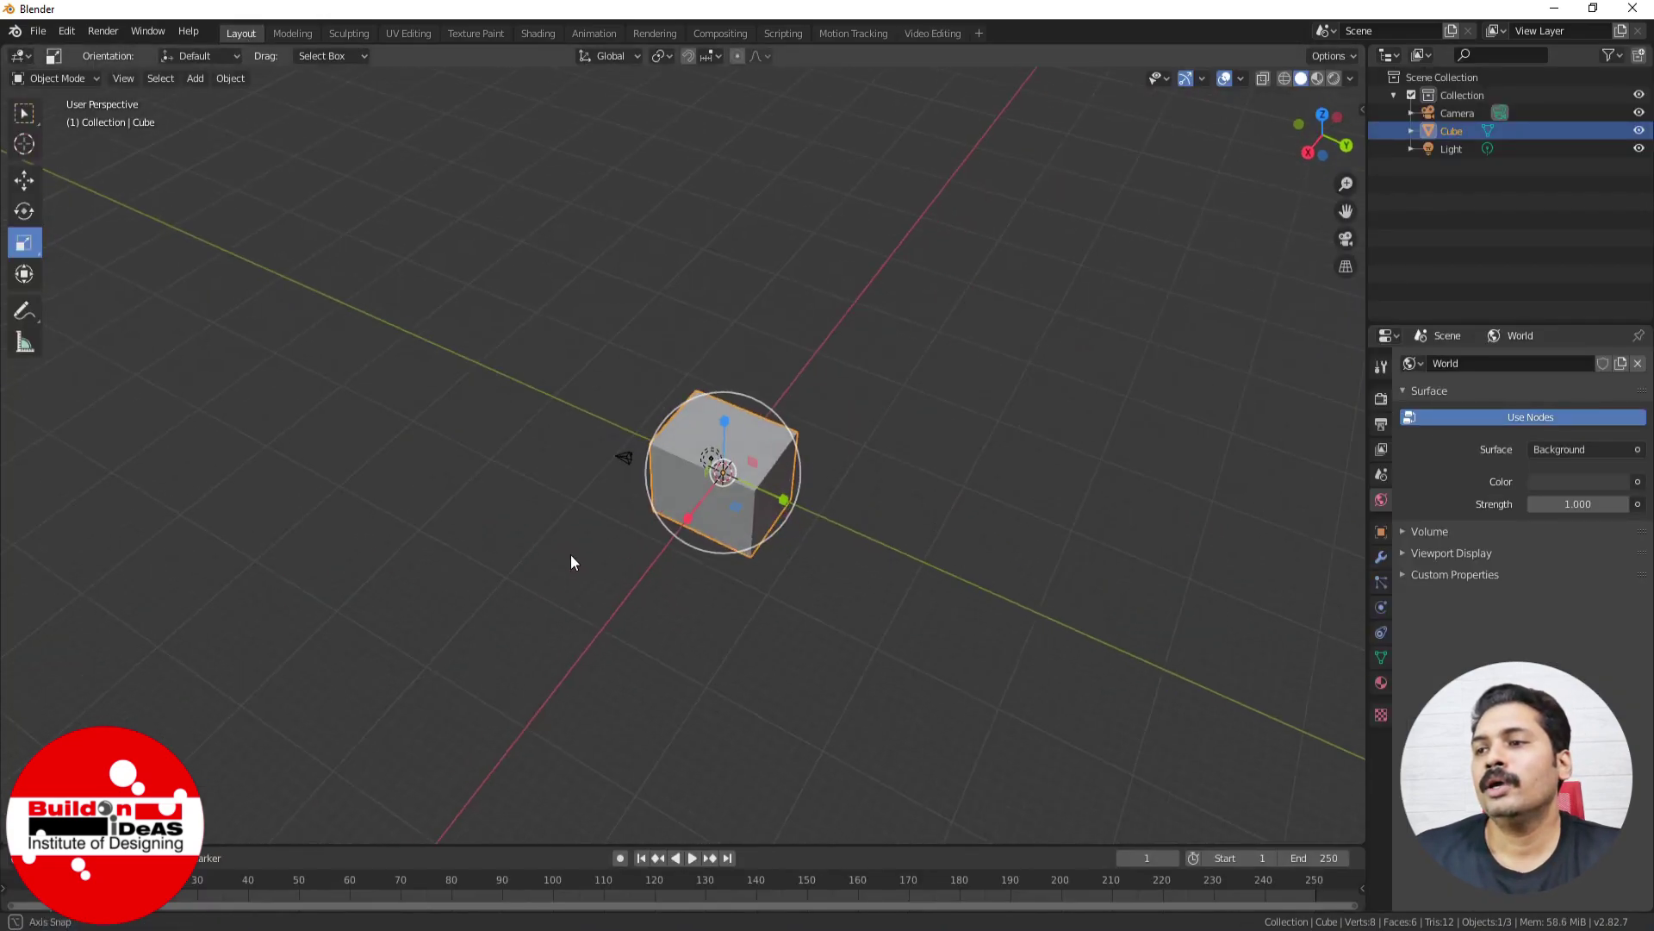
# Step: Orbit the Layout viewport around the enlarged cube
pyautogui.moveTo(571, 562); pyautogui.dragTo(539, 561, button='middle')
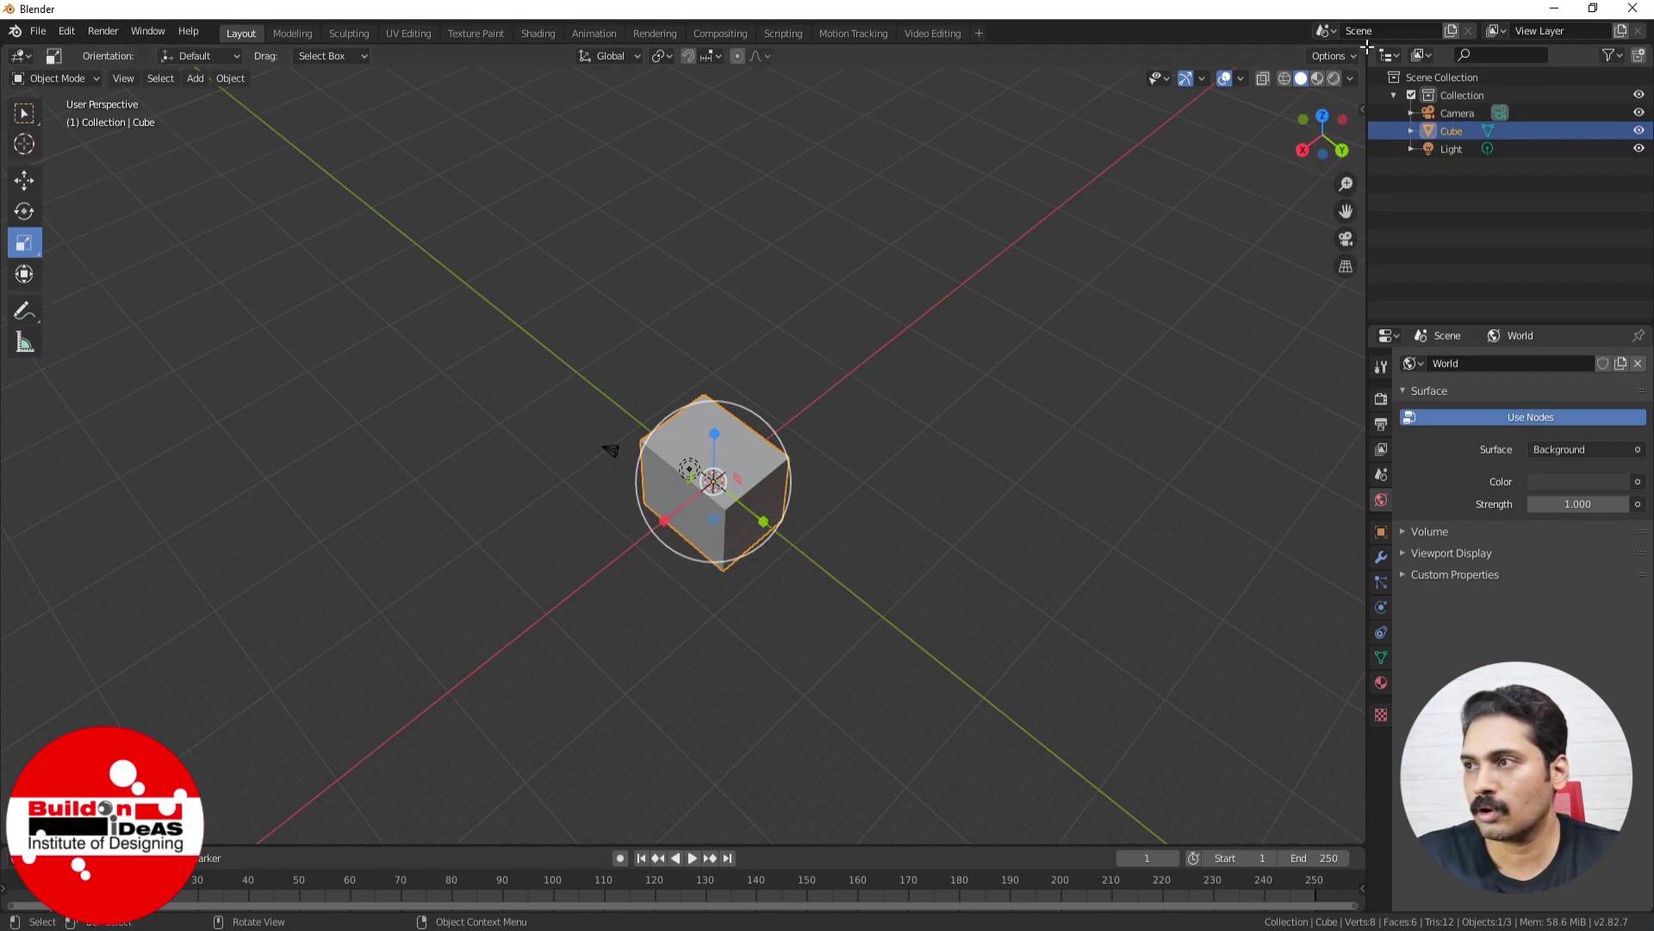
# Step: Split the 3D view left and right, split each half top and bottom, then join the top two
pyautogui.moveTo(1368, 47); pyautogui.dragTo(589, 258)
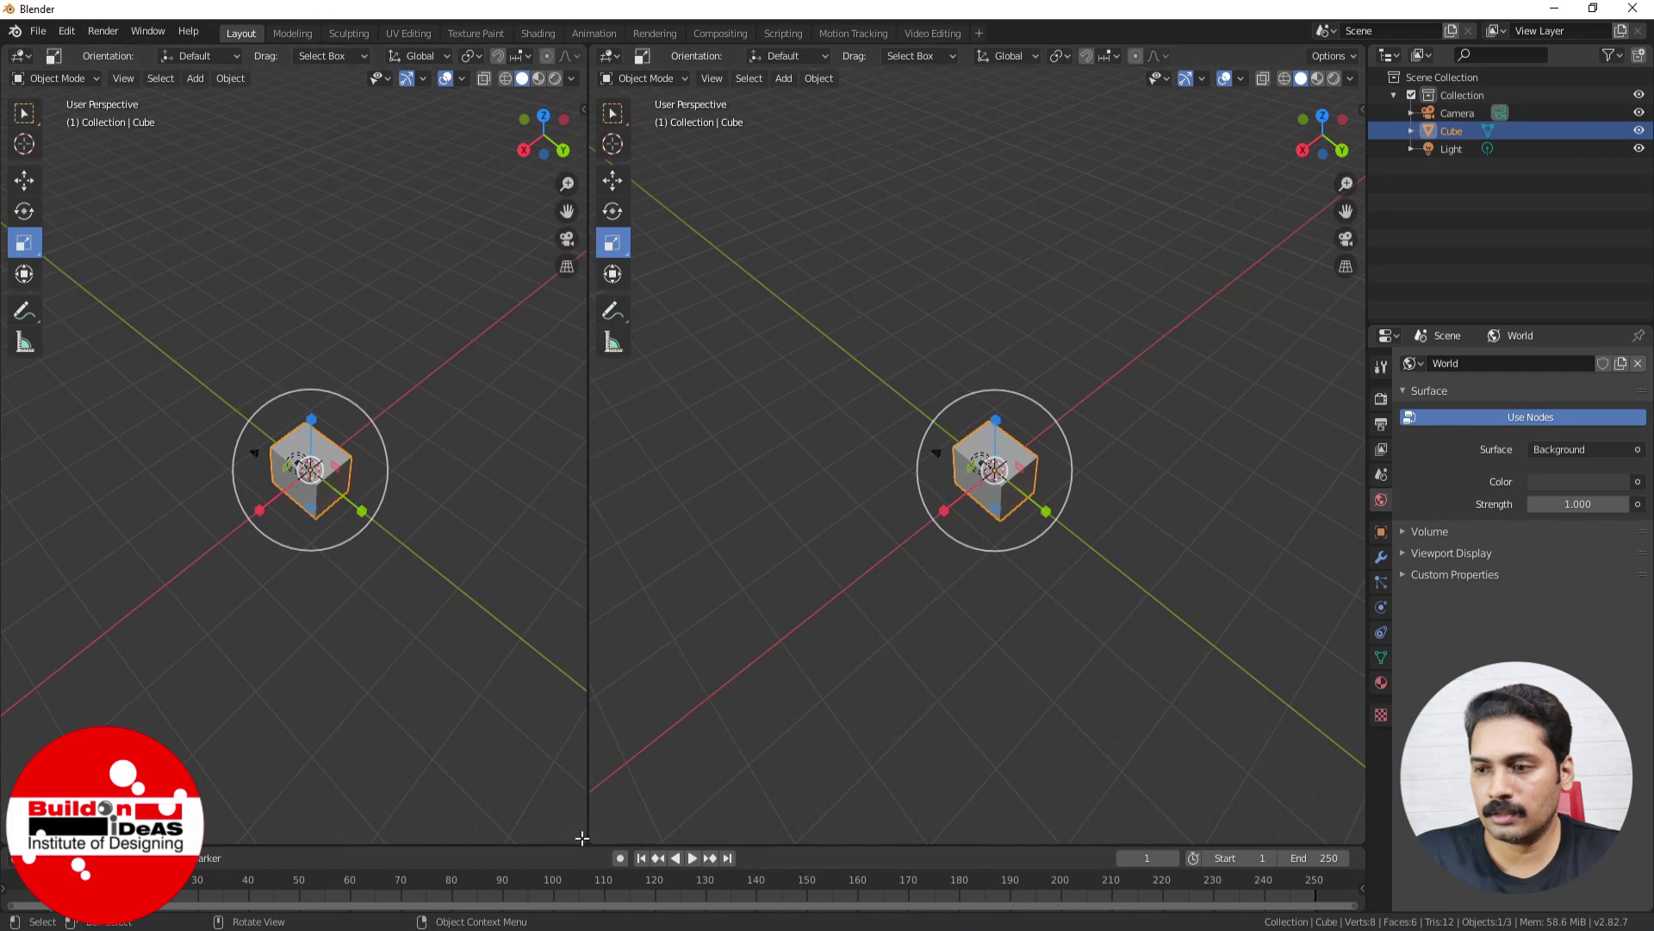
pyautogui.moveTo(579, 837); pyautogui.dragTo(555, 502)
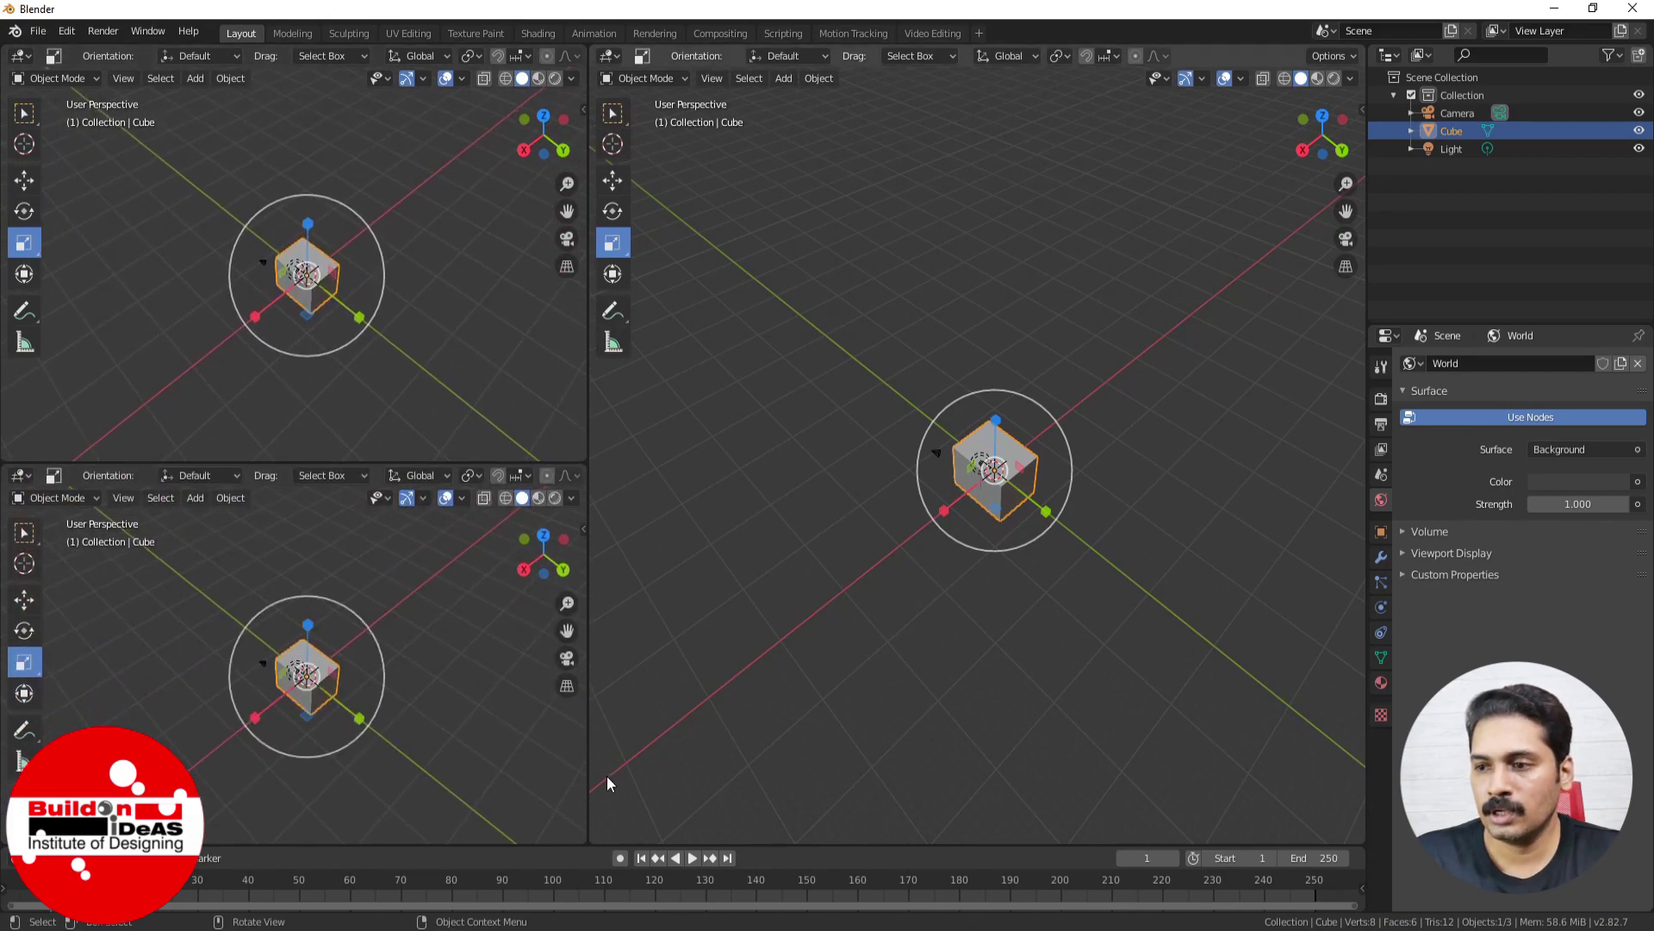
pyautogui.moveTo(594, 840); pyautogui.dragTo(604, 465)
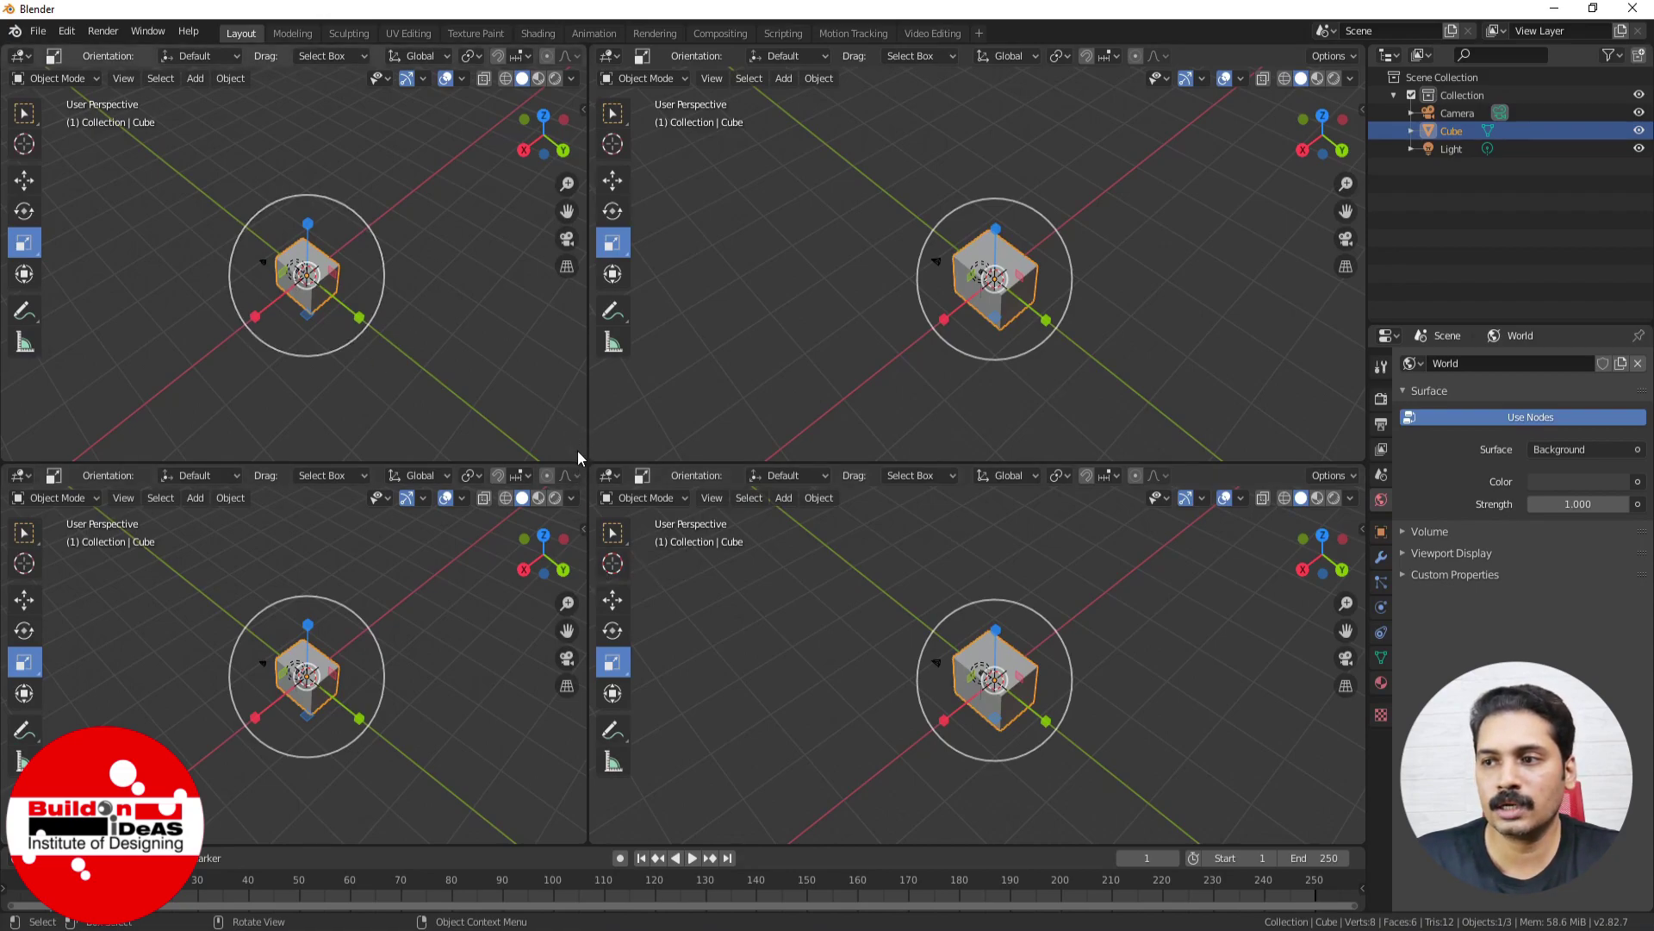
pyautogui.moveTo(579, 459); pyautogui.dragTo(743, 278)
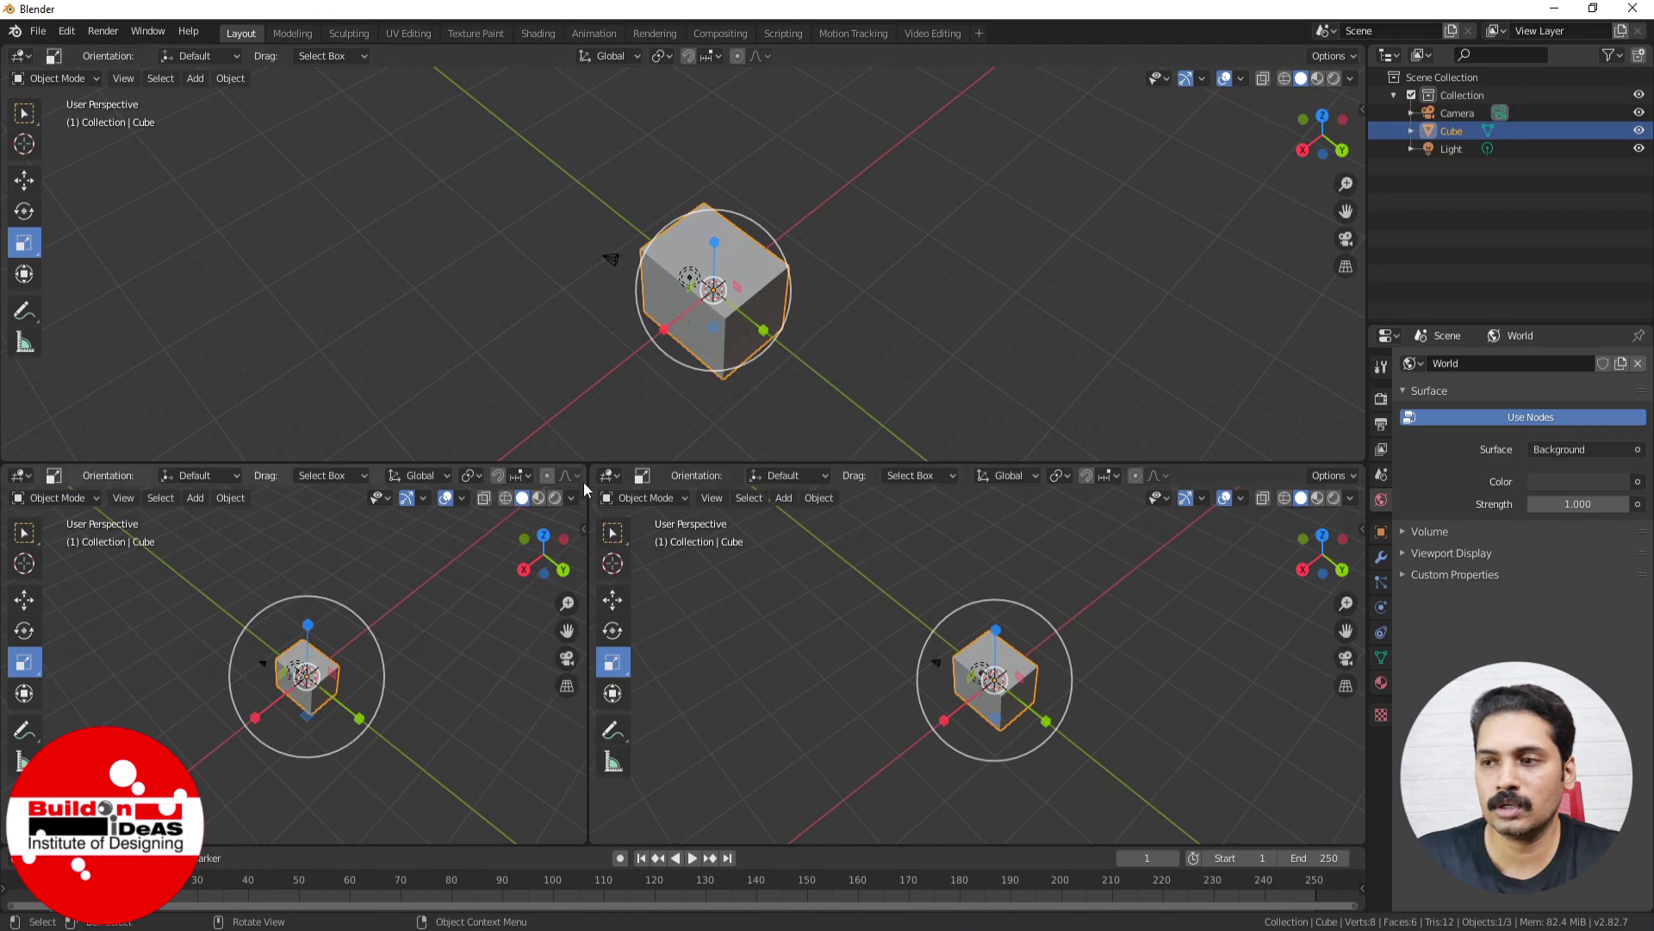
# Step: Join the remaining viewports into one 3D view, then orbit and zoom to see the cube's top face
pyautogui.moveTo(583, 470); pyautogui.dragTo(628, 481)
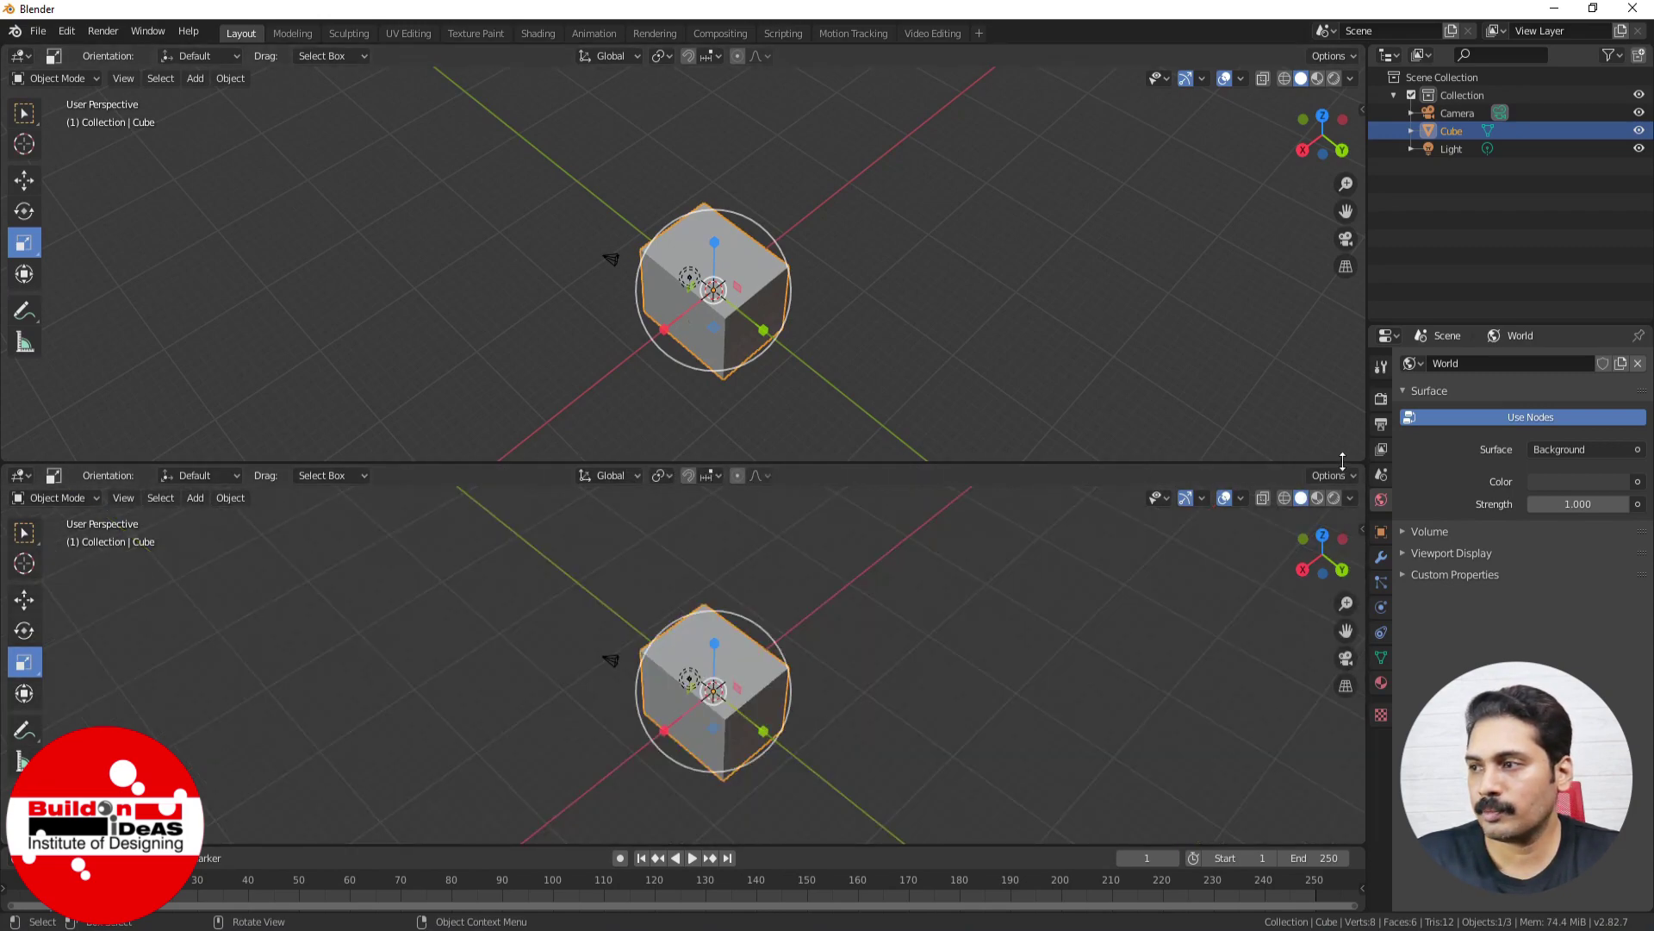
pyautogui.moveTo(1359, 453); pyautogui.dragTo(1320, 529)
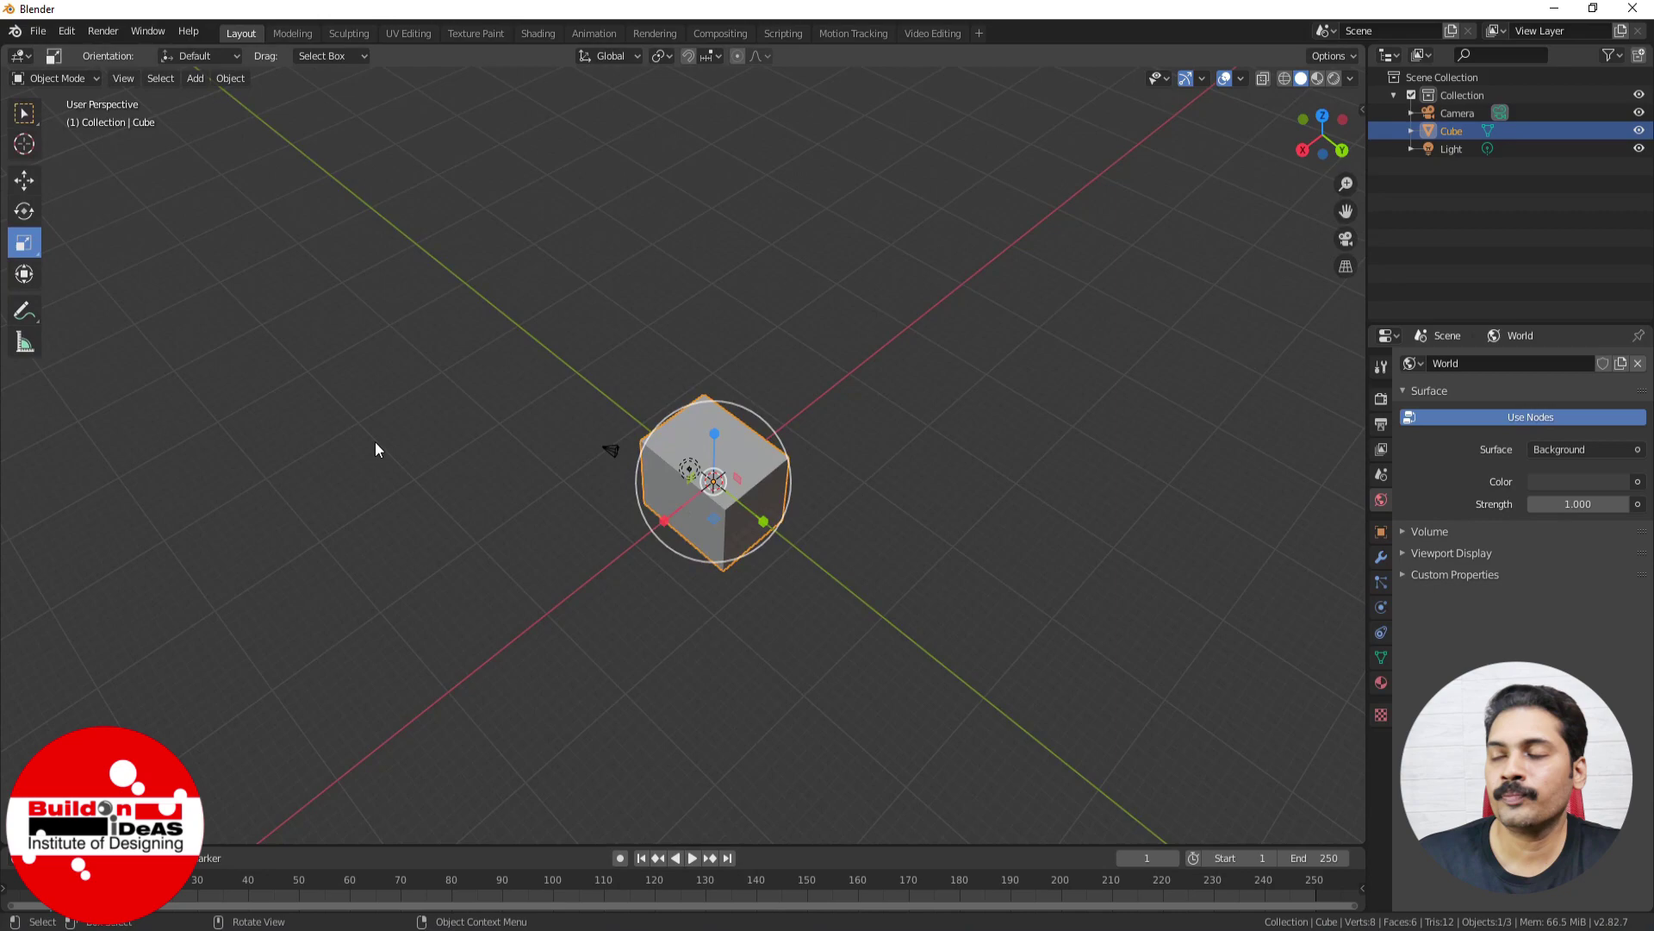
pyautogui.moveTo(560, 591); pyautogui.dragTo(631, 529, button='middle')
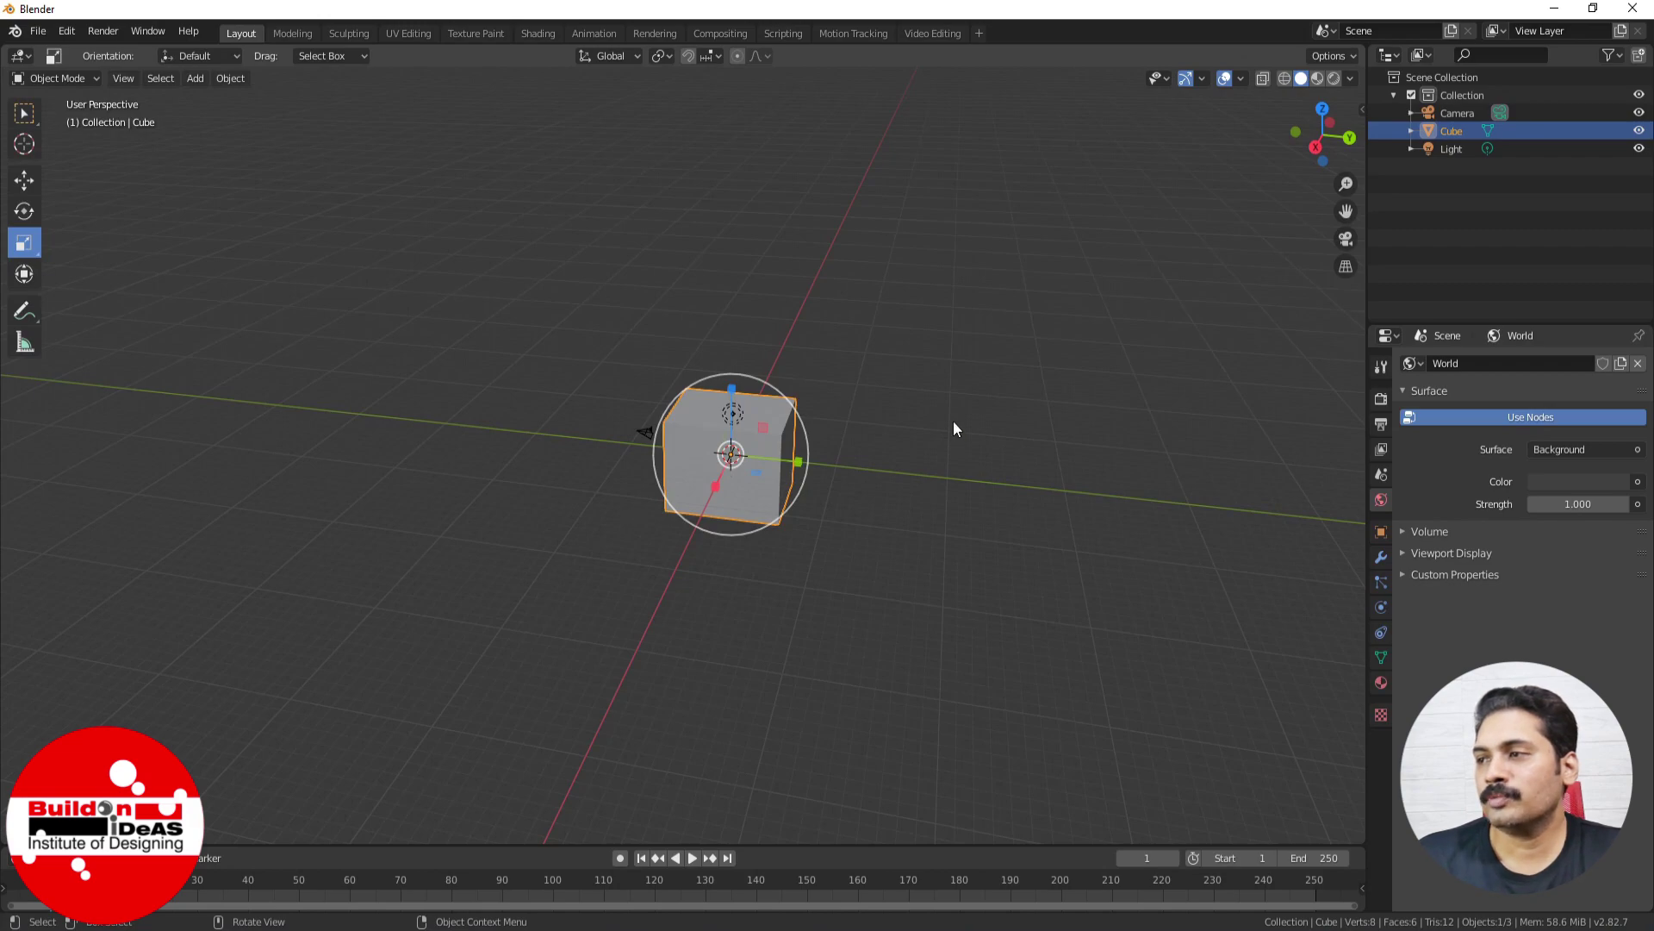
pyautogui.scroll(3, 952, 418)
pyautogui.moveTo(695, 539); pyautogui.dragTo(362, 234, button='middle')
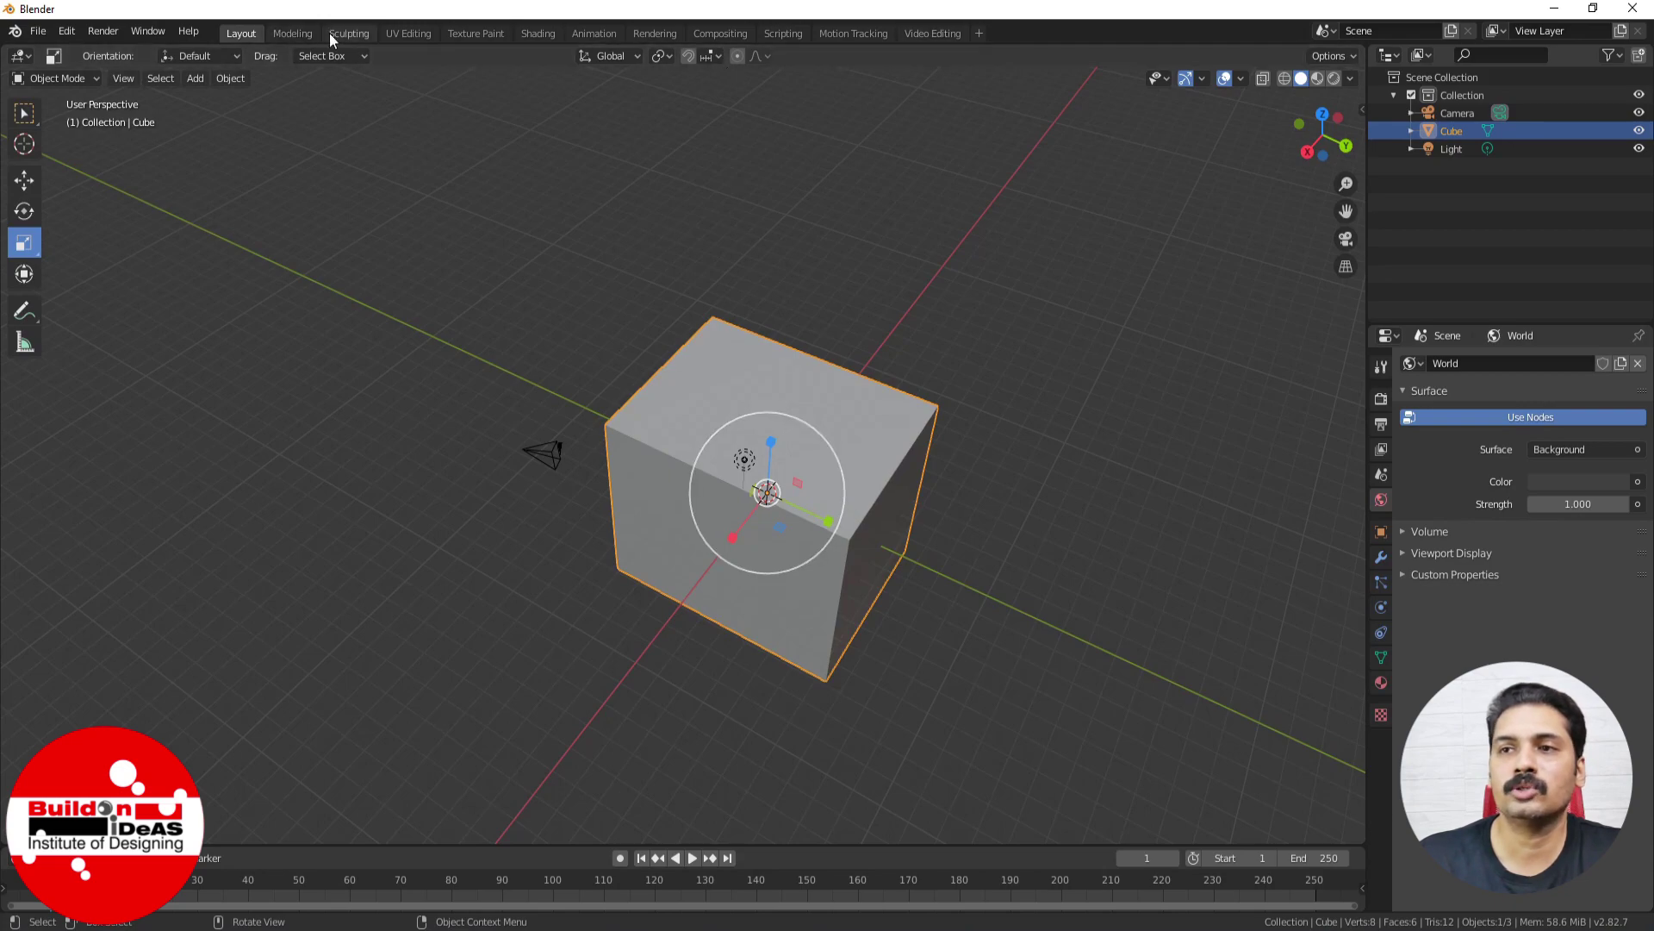
pyautogui.click(36, 32)
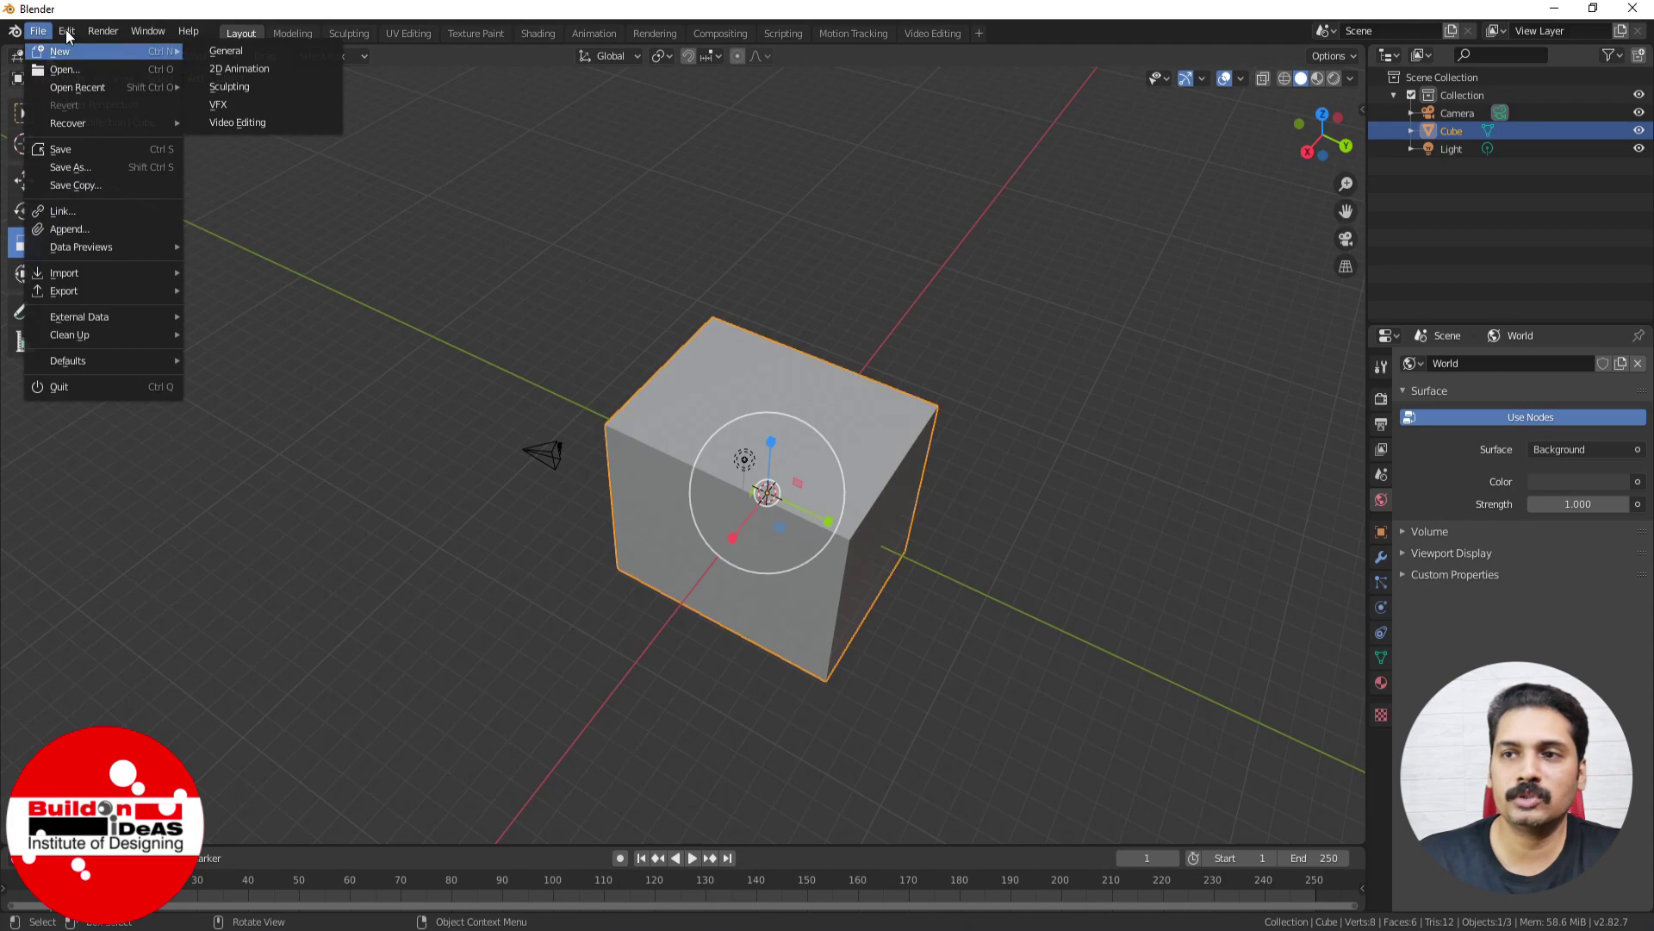
pyautogui.moveTo(66, 34)
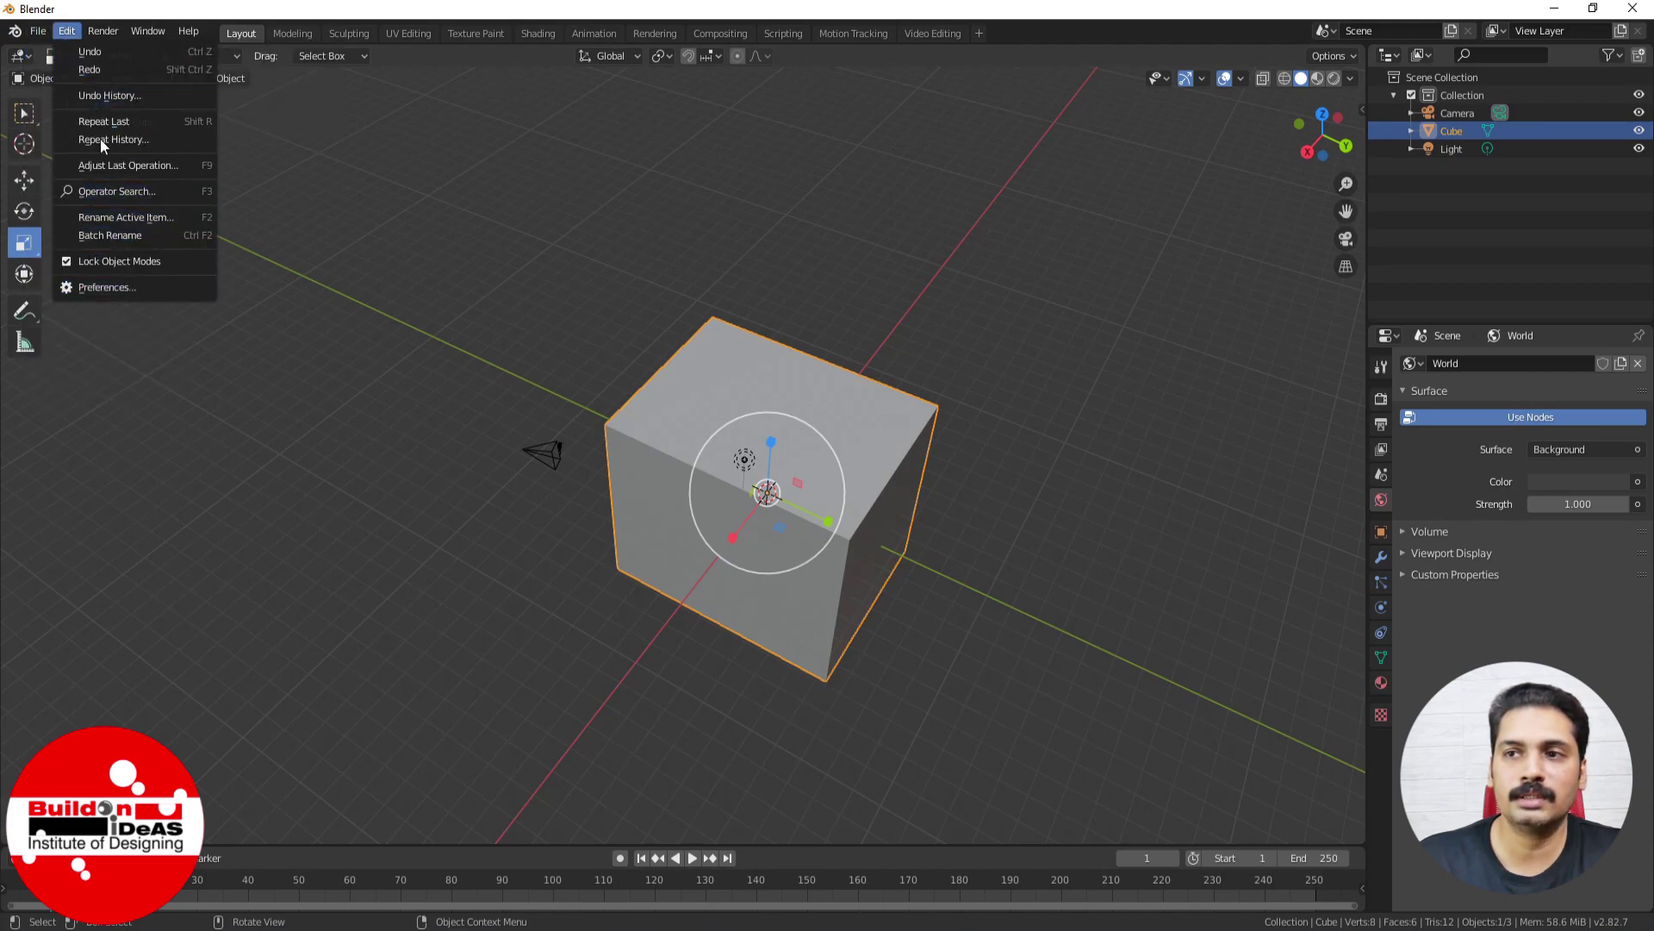
pyautogui.press('Escape')
pyautogui.click(96, 33)
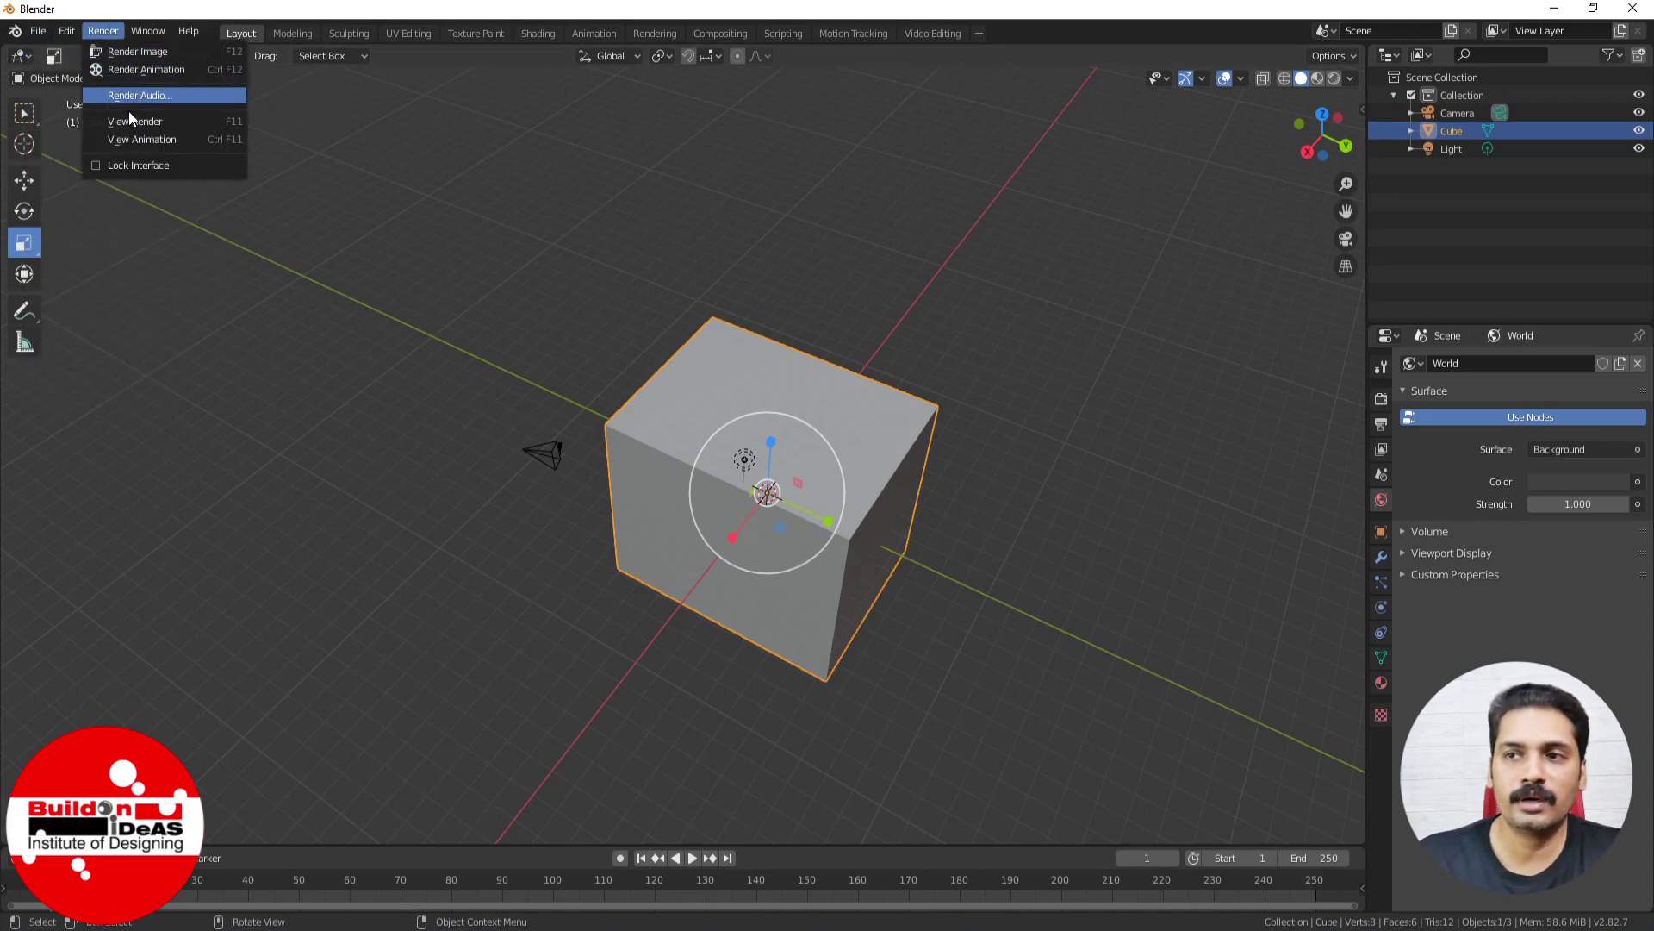
pyautogui.click(150, 29)
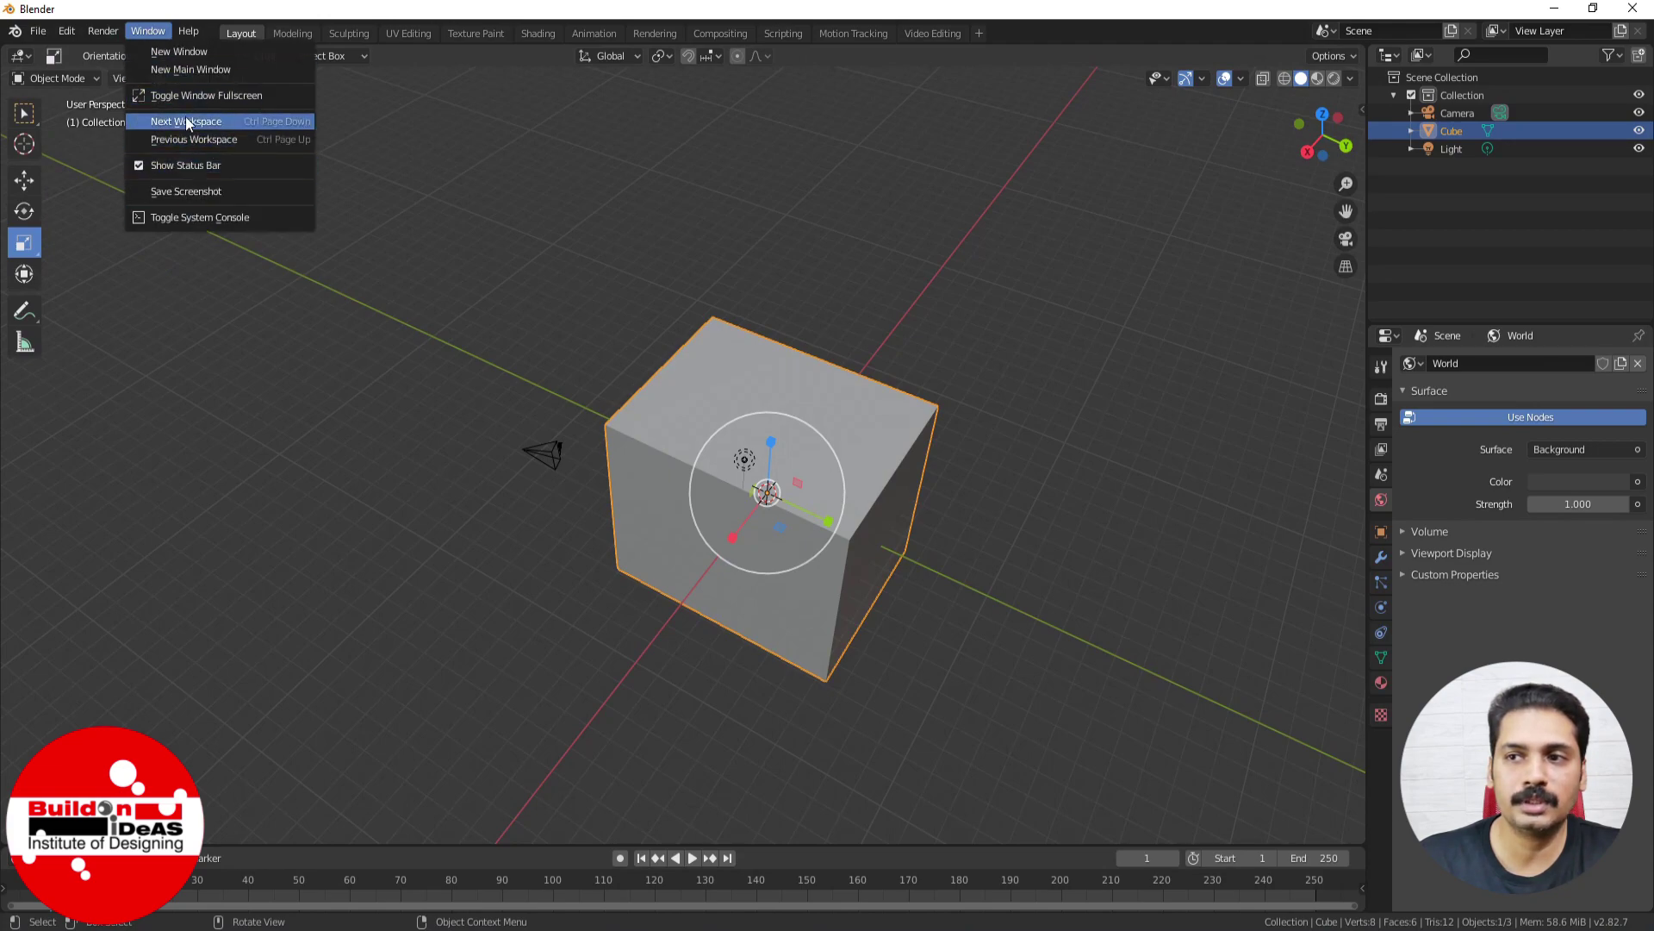
pyautogui.click(184, 28)
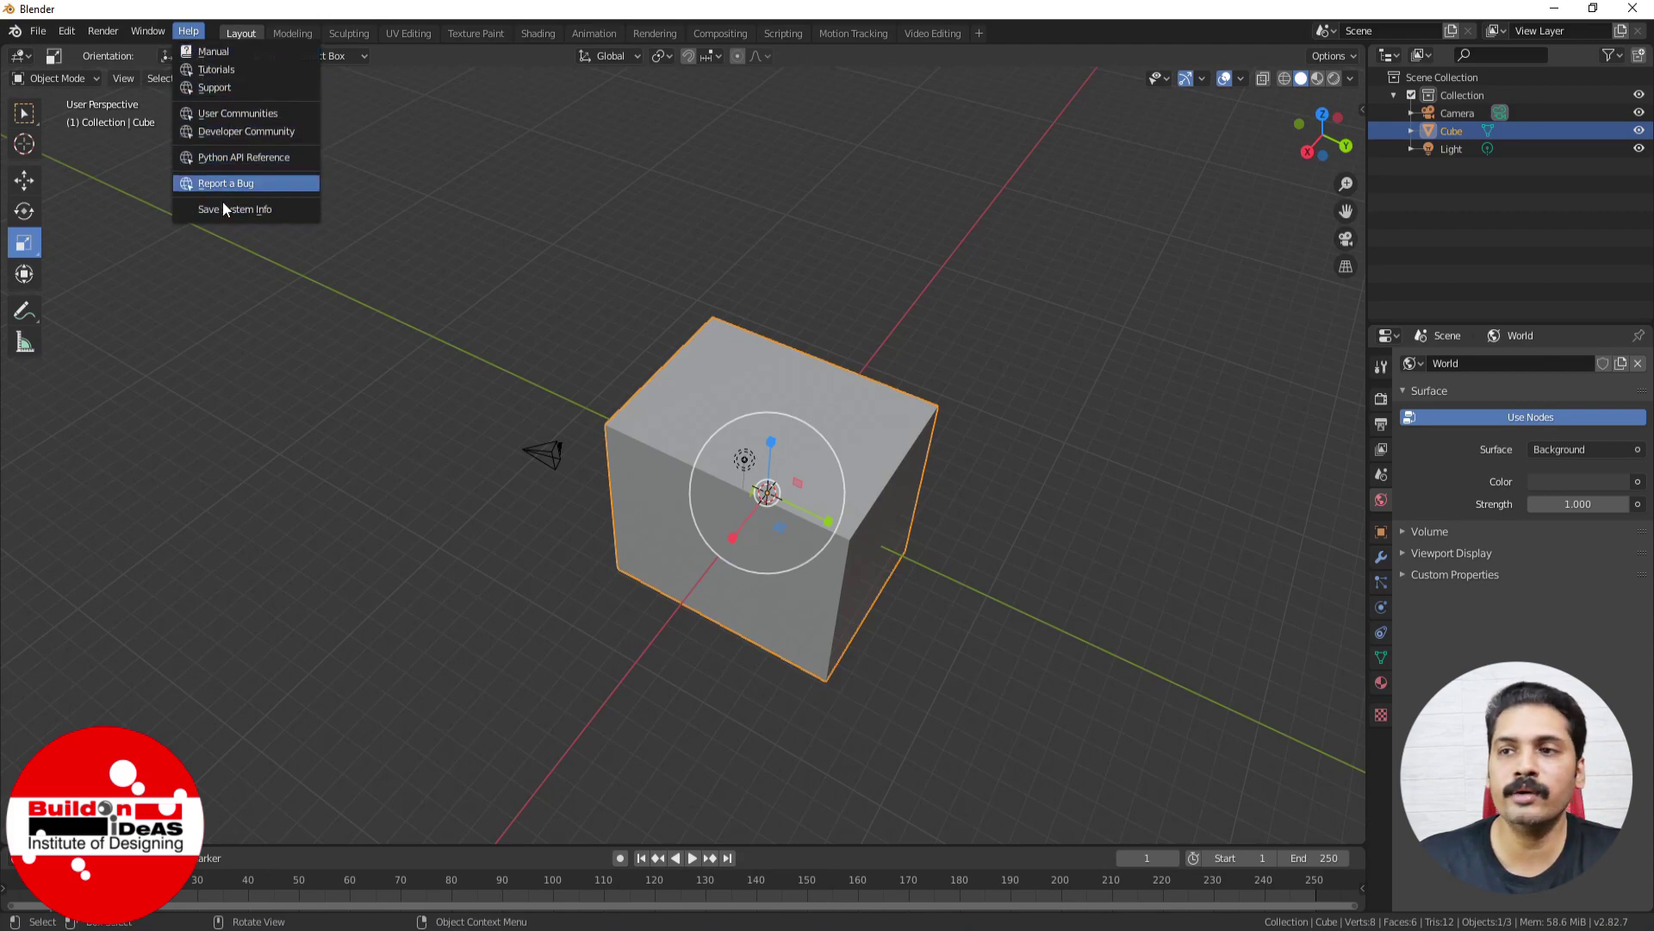
pyautogui.press('Escape')
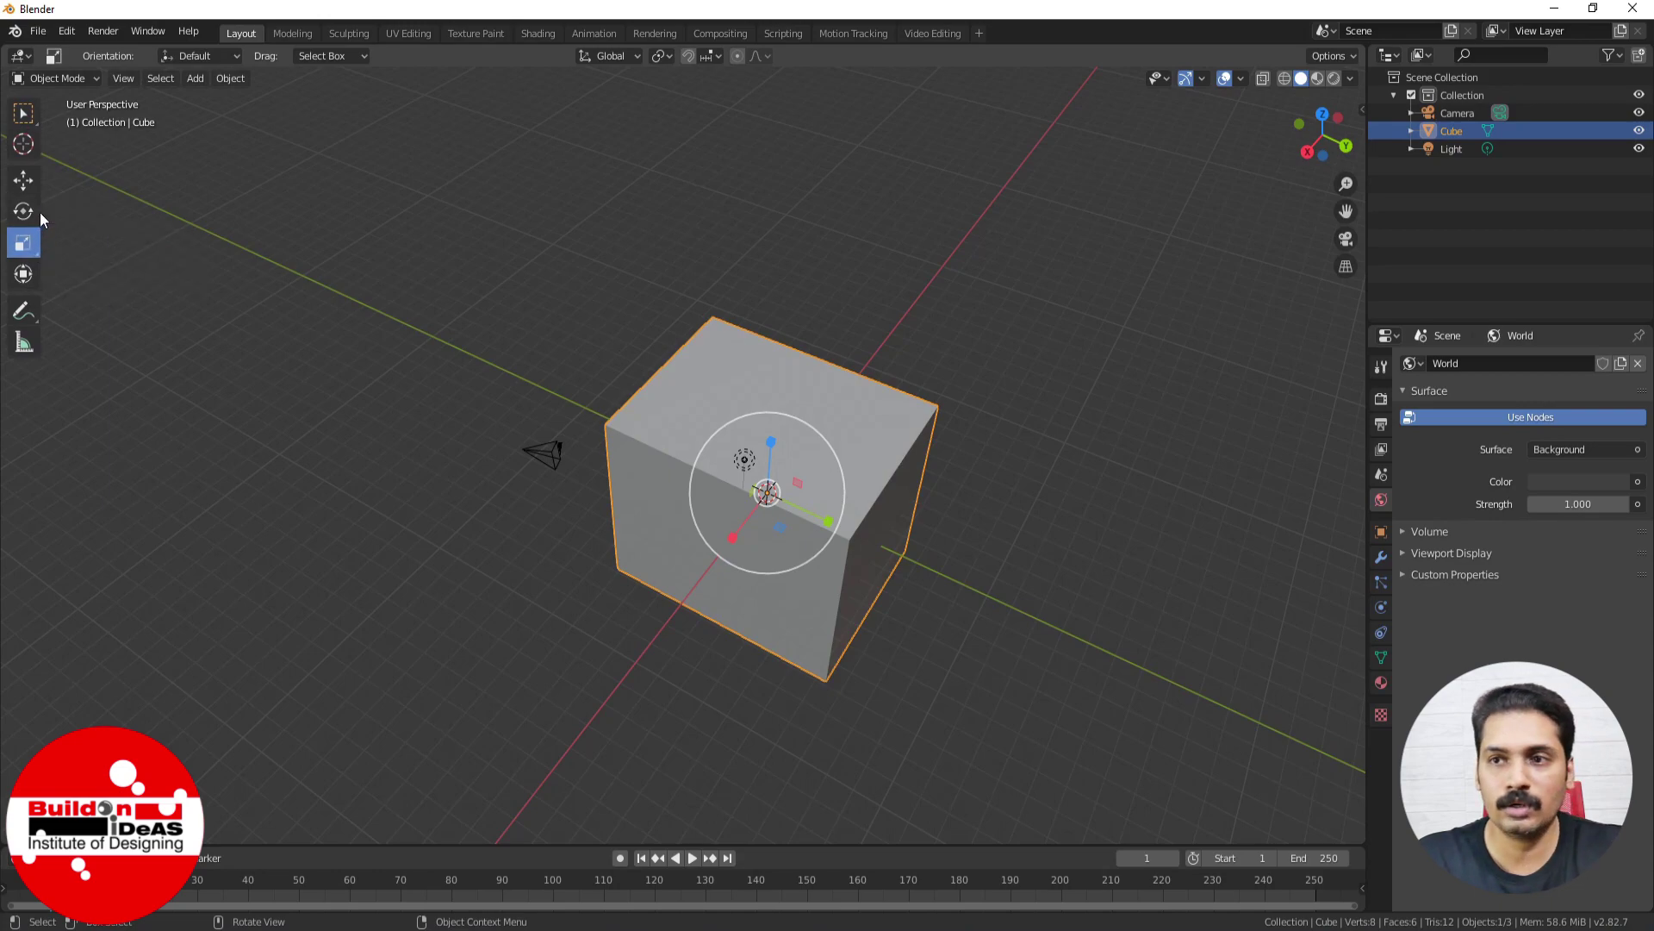
# Step: Collapse and re-expand the tool shelf with names, hide it, then briefly show the transform sidebar
pyautogui.moveTo(40, 212); pyautogui.dragTo(24, 181)
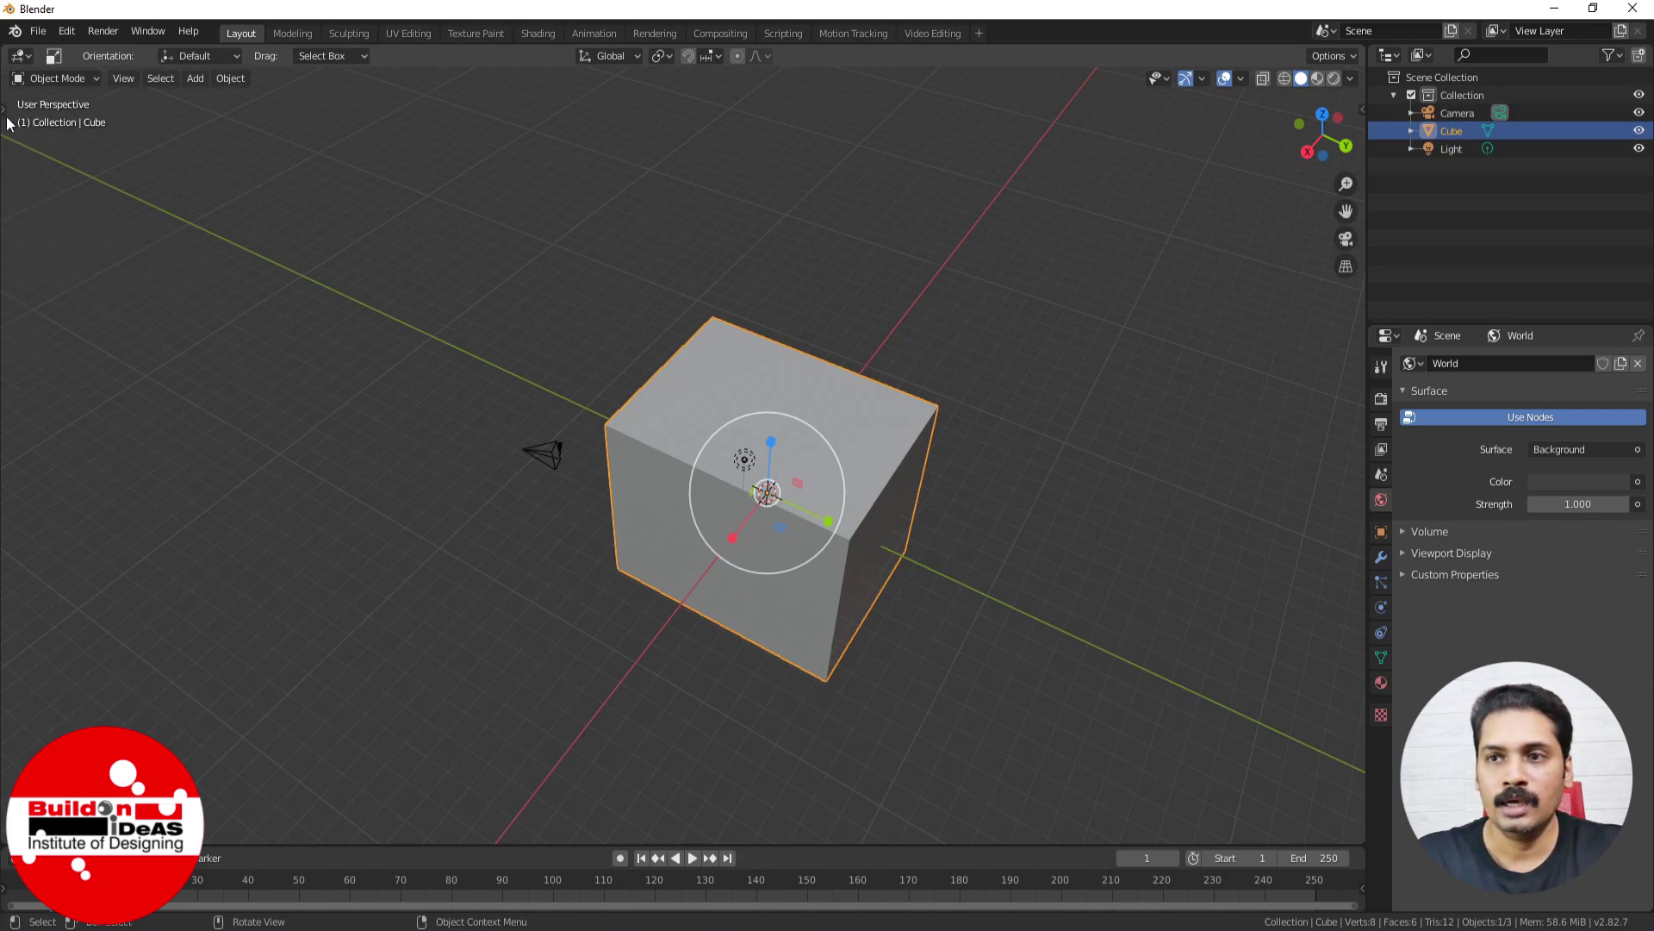
pyautogui.moveTo(5, 110); pyautogui.dragTo(177, 109)
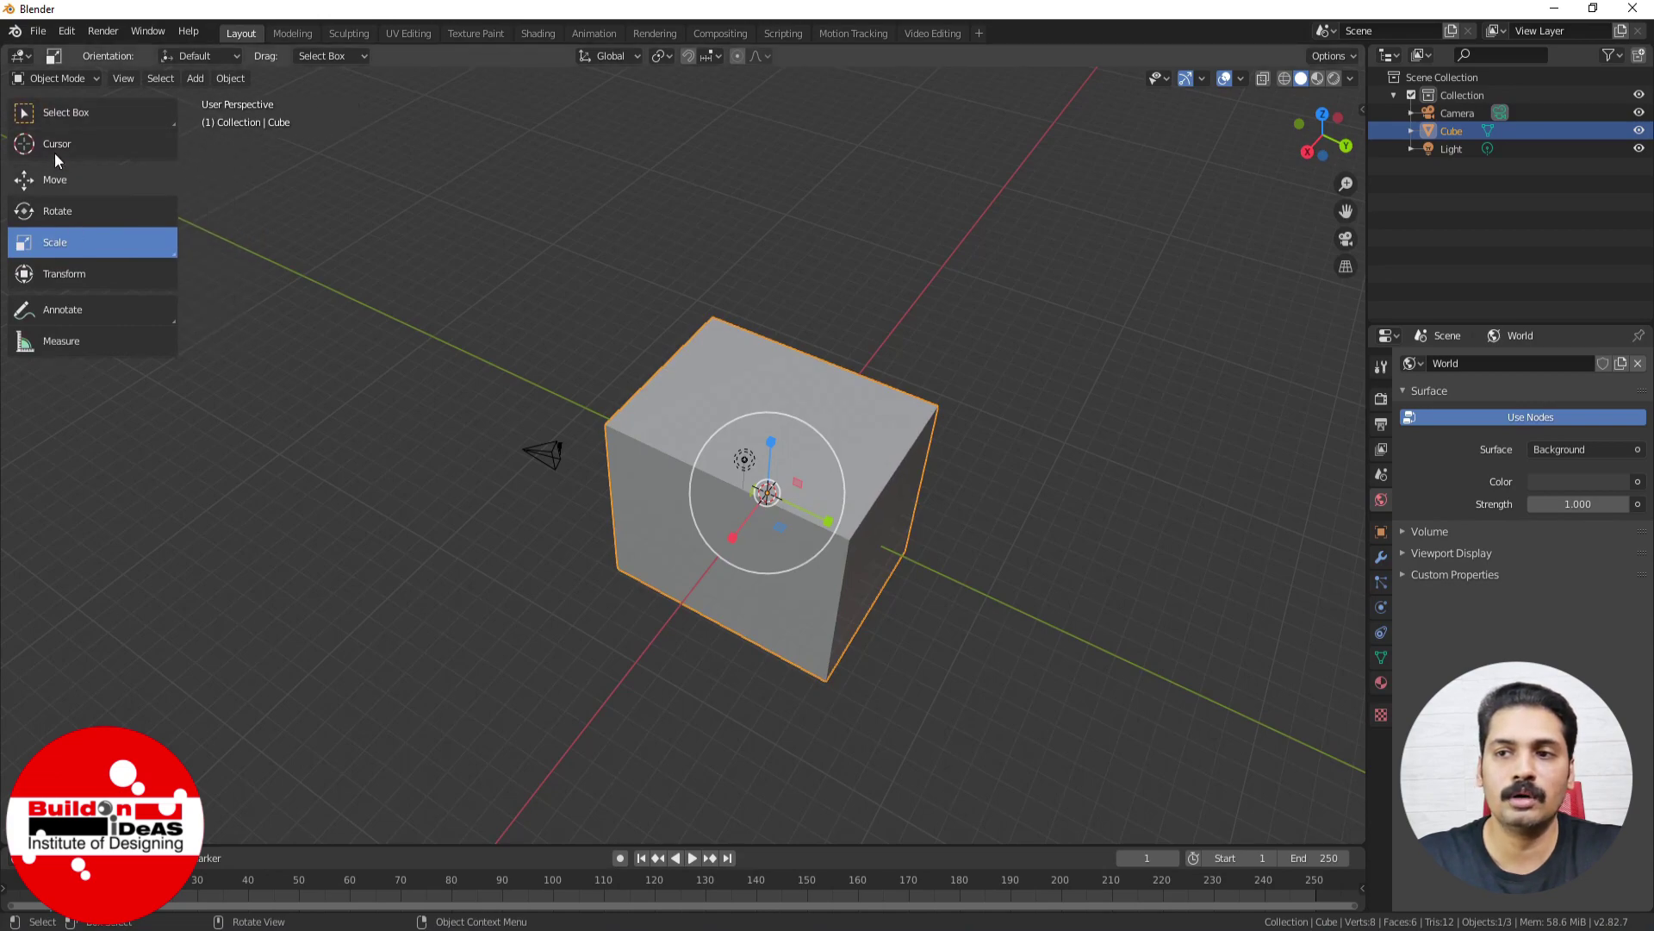
pyautogui.press('t')
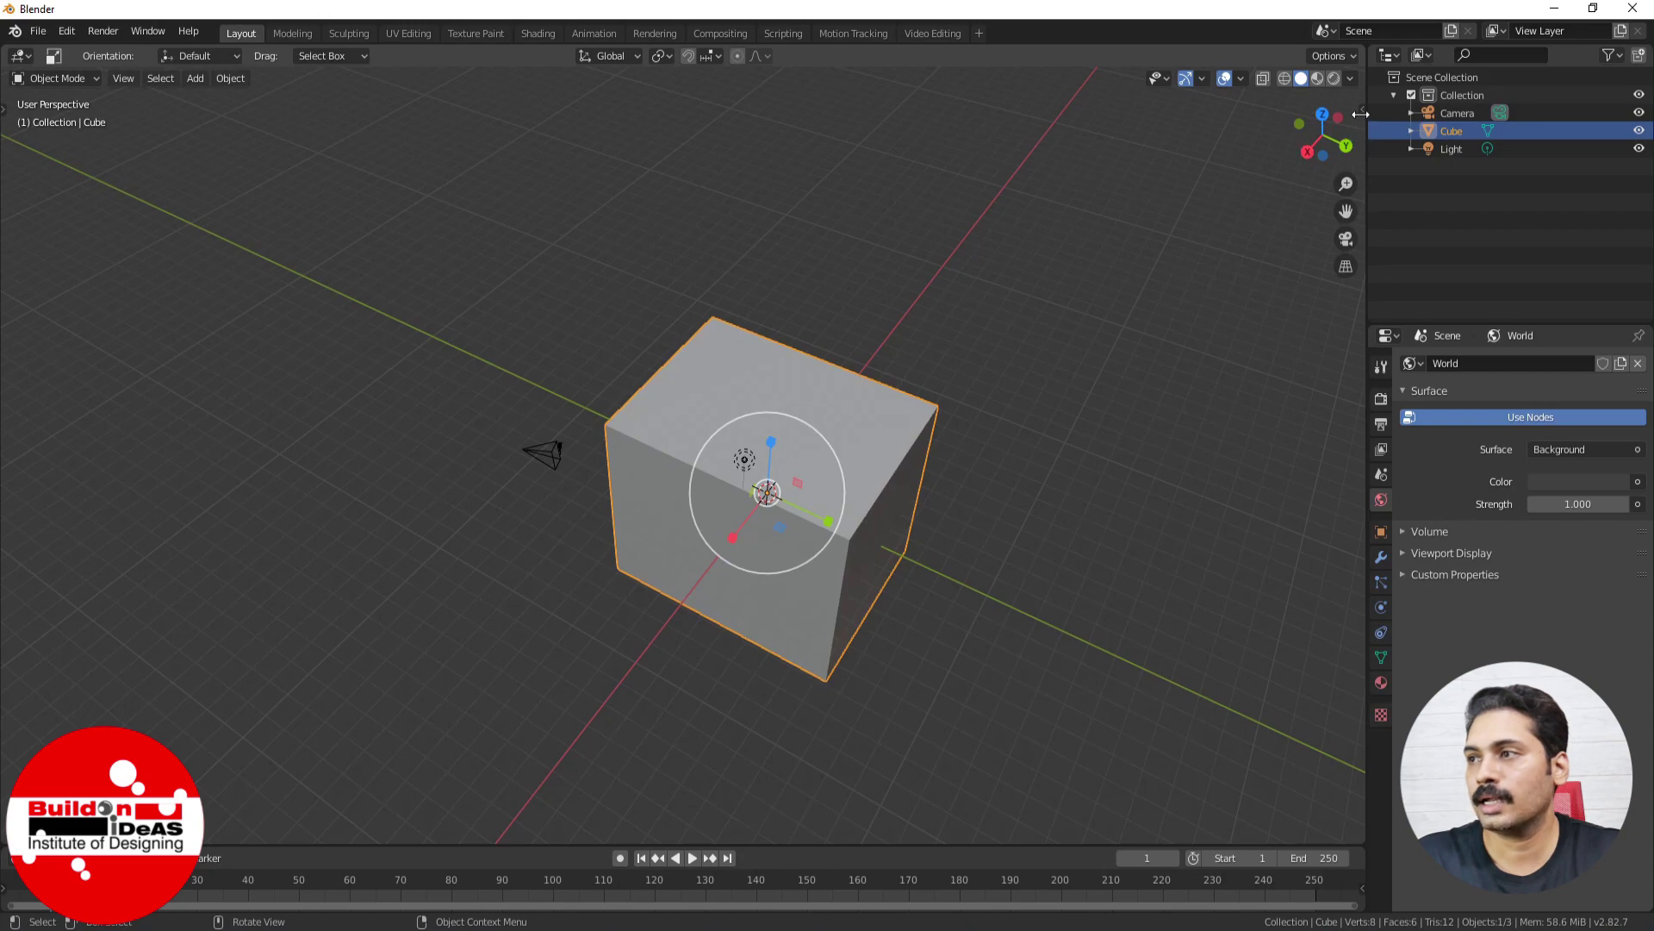
pyautogui.press('n')
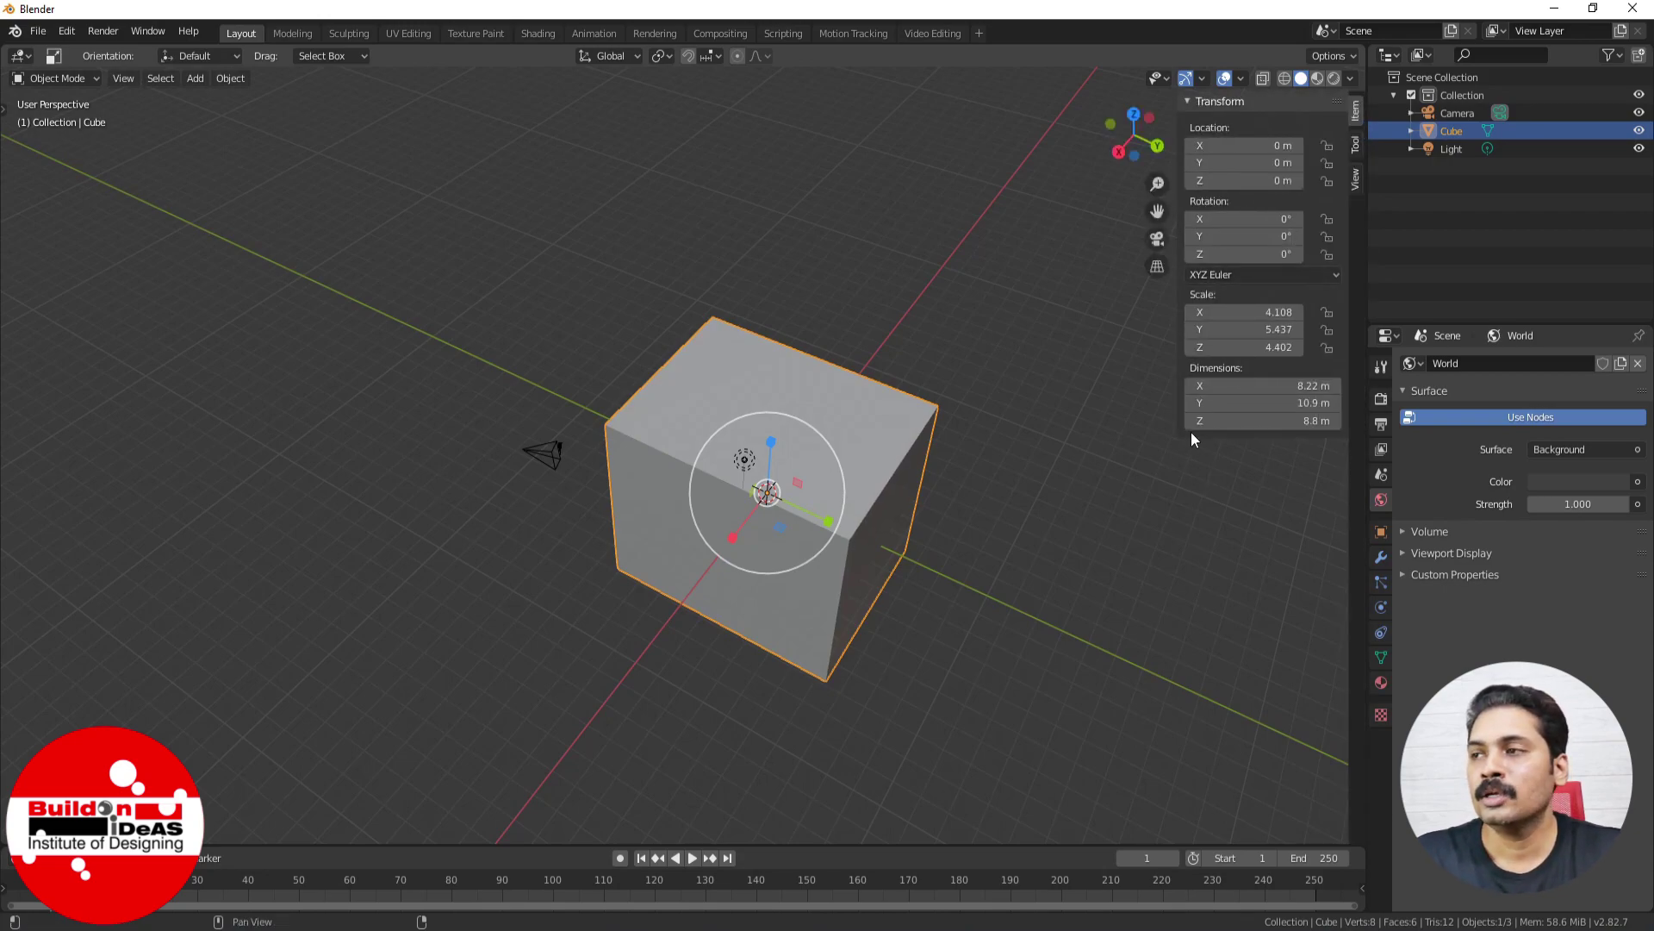
pyautogui.press('n')
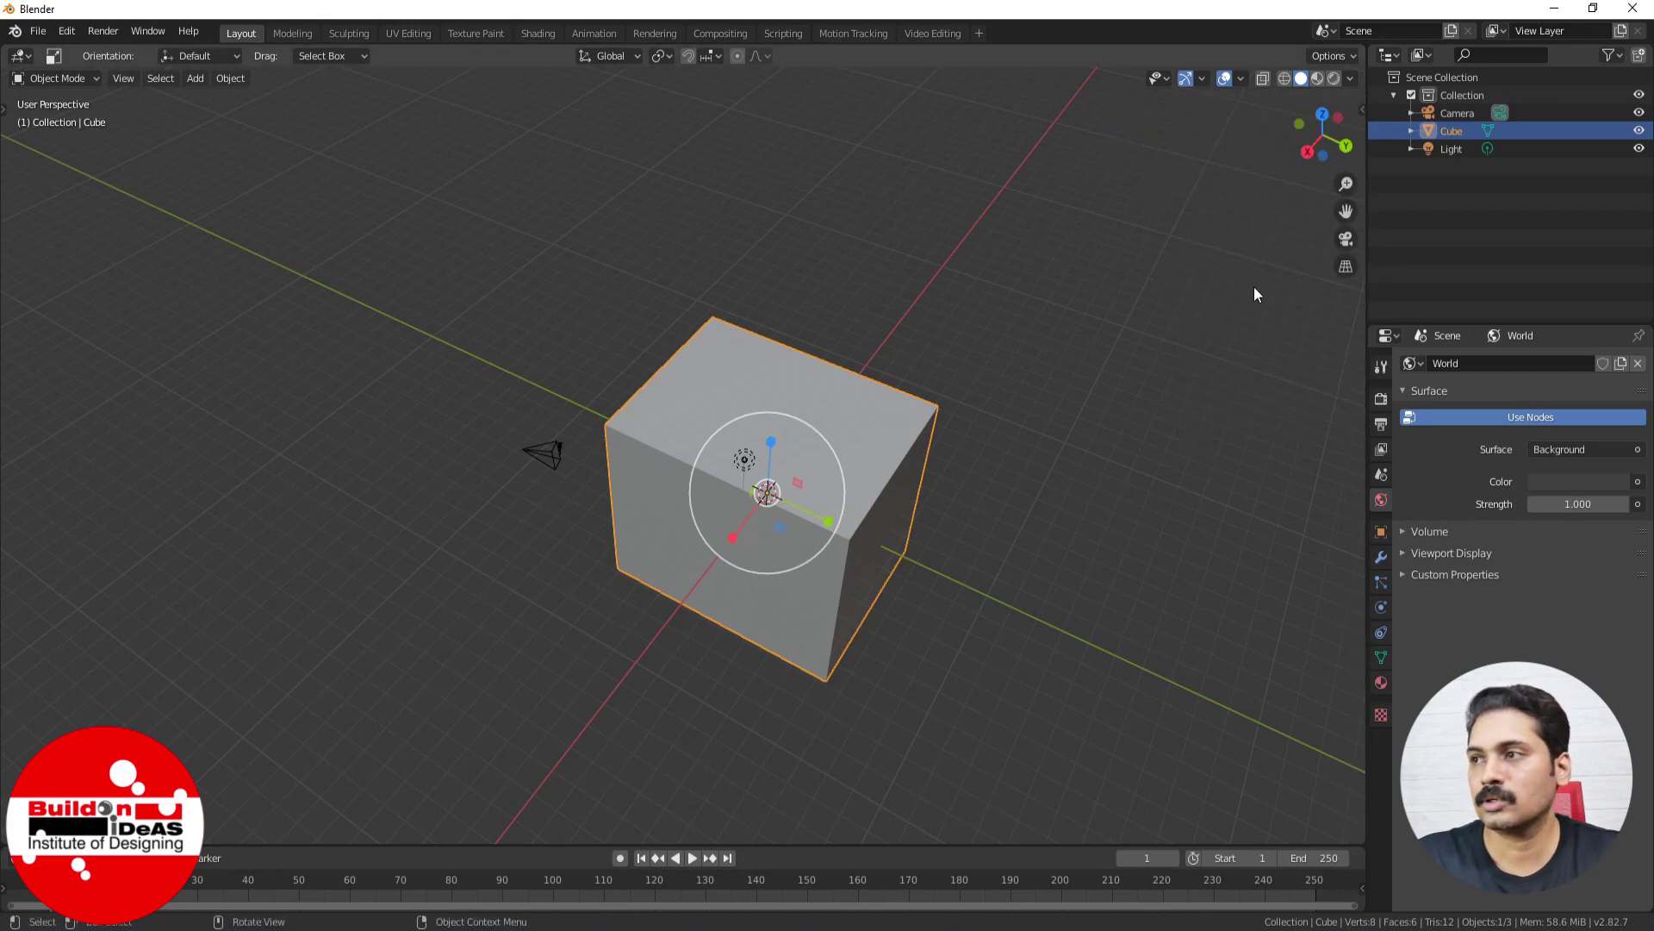